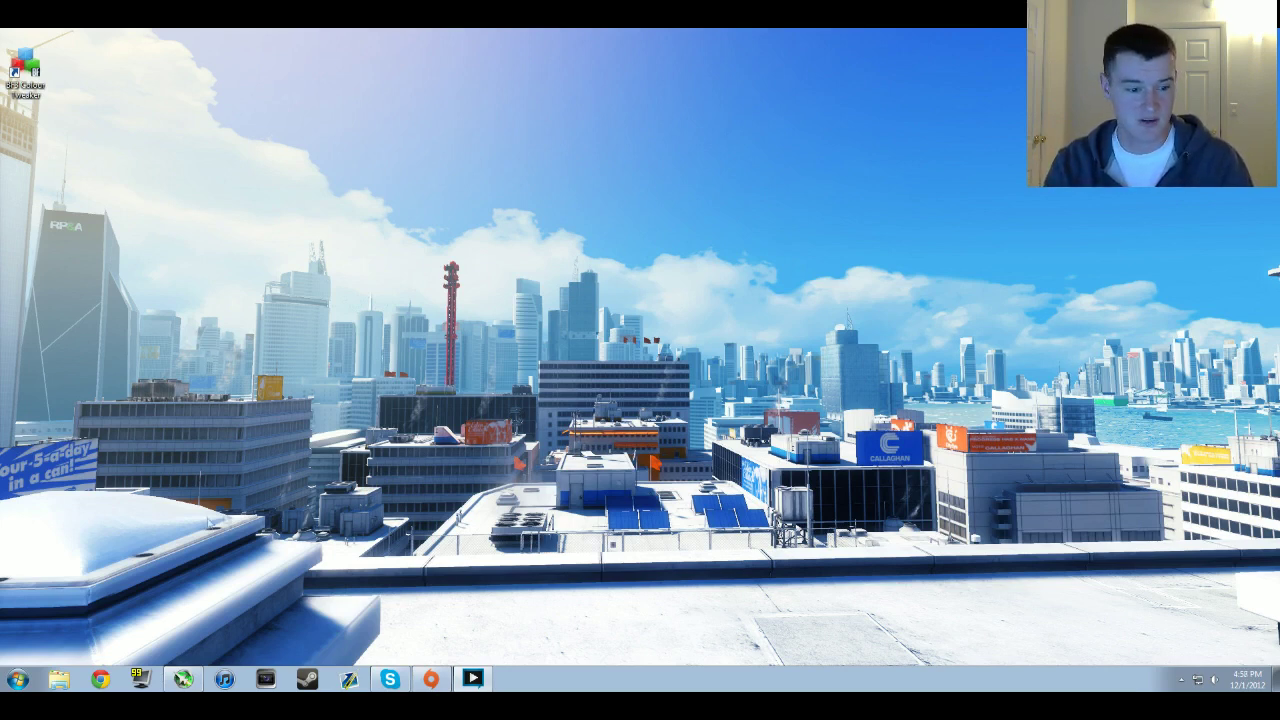
# - Switch to Chrome and search Google for "realmware bf3 color tweaker"
pyautogui.click(100, 679)
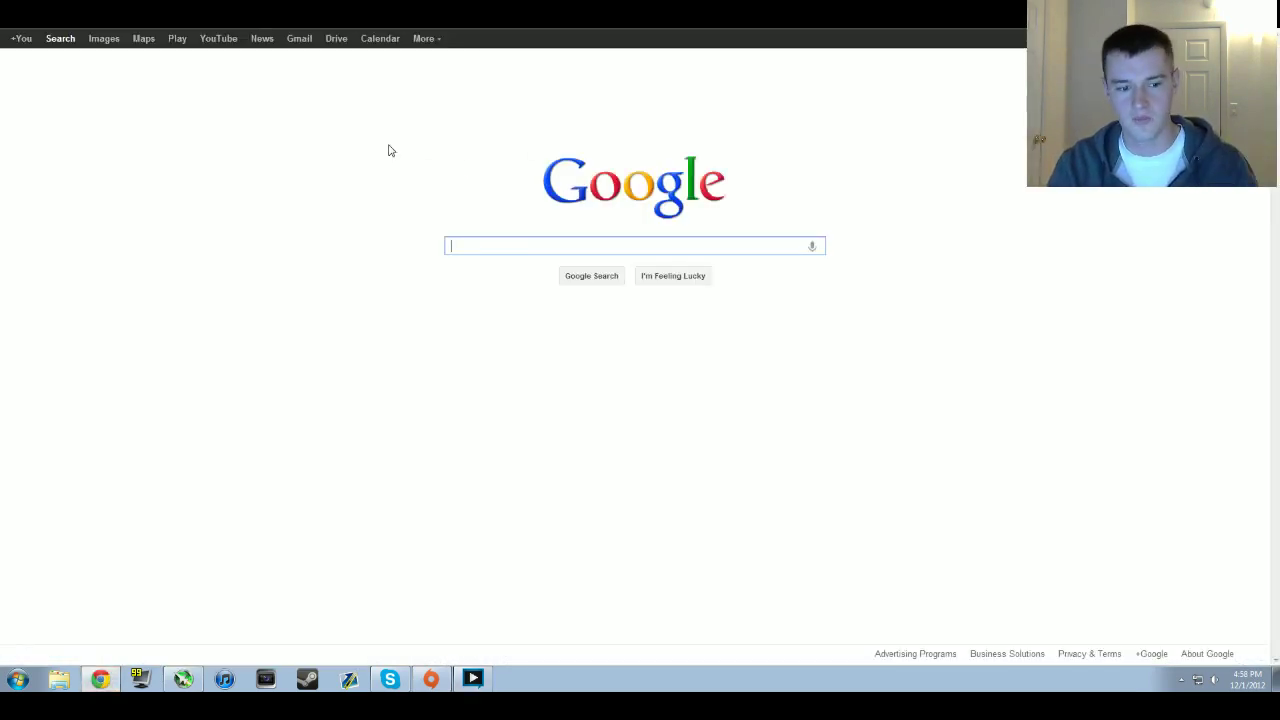
pyautogui.write('re')
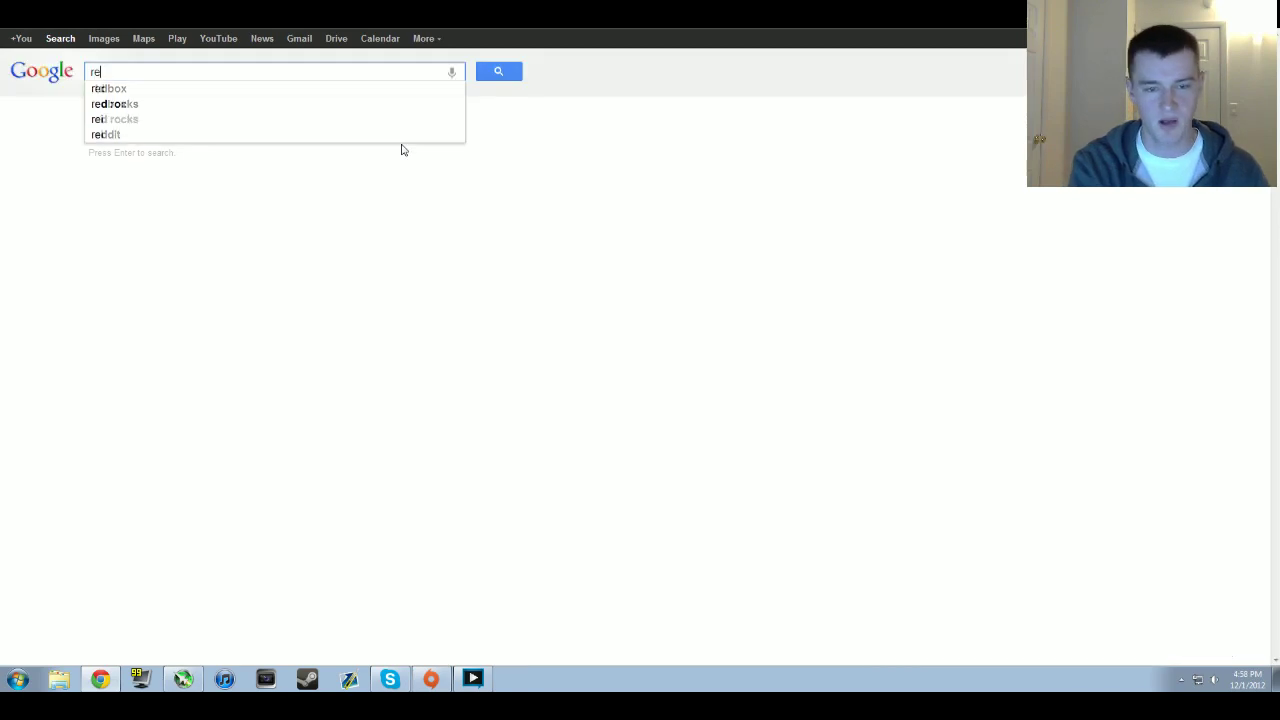
pyautogui.write('almwa')
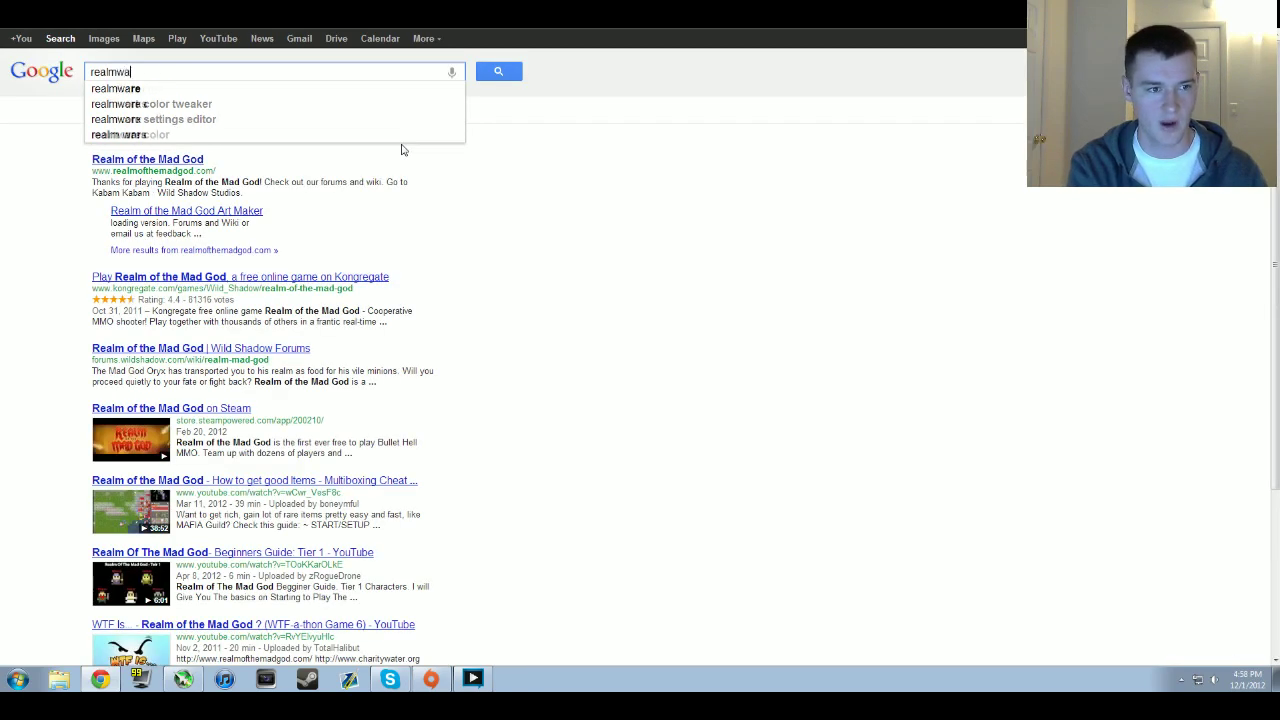
pyautogui.write('re bf3 color te')
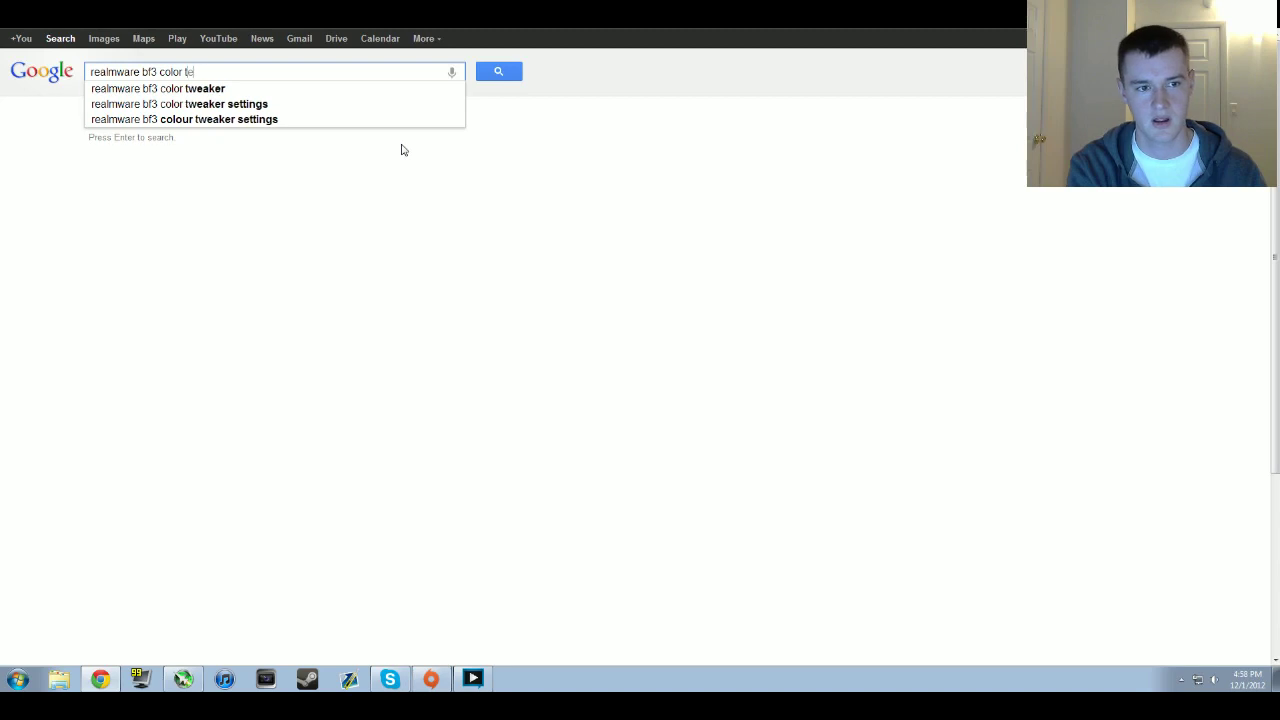
pyautogui.press('BackSpace')
pyautogui.write('weaker')
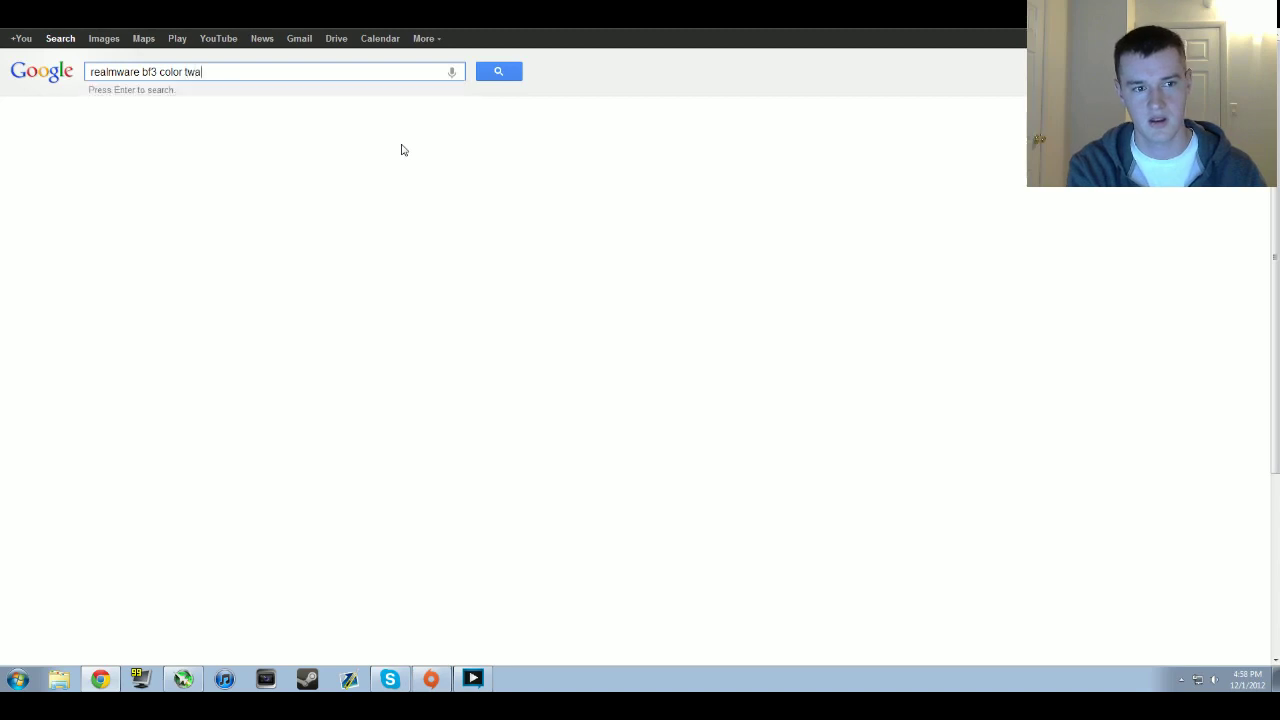
pyautogui.press('Return')
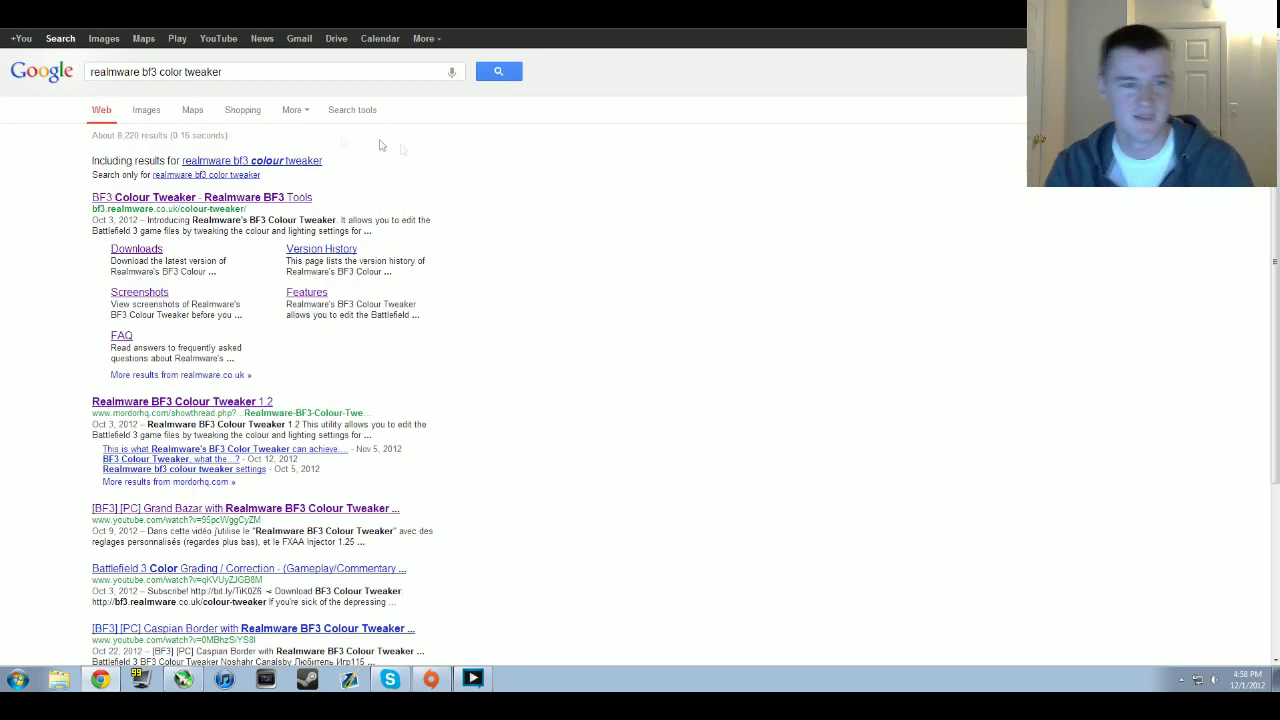
# - Open Realmware's BF3 Colour Tweaker site and download the Setup exe for version 1.2
pyautogui.click(222, 199)
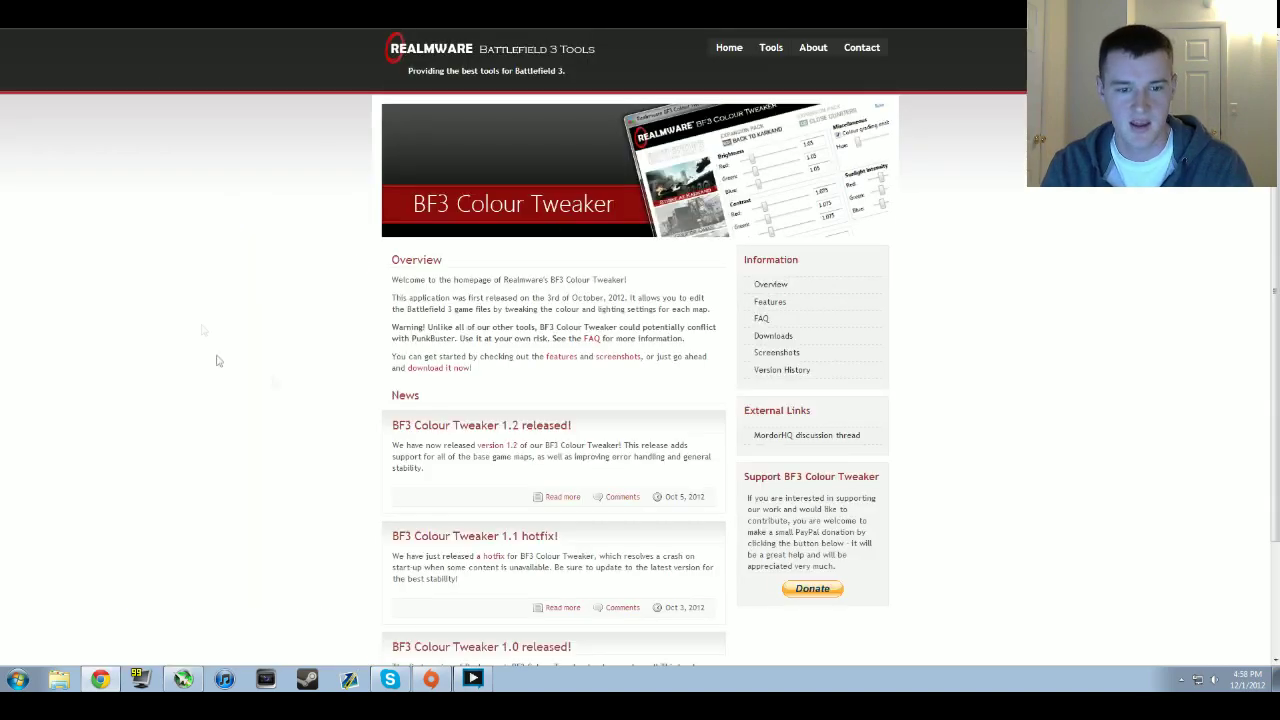
pyautogui.scroll(-2, 615, 205)
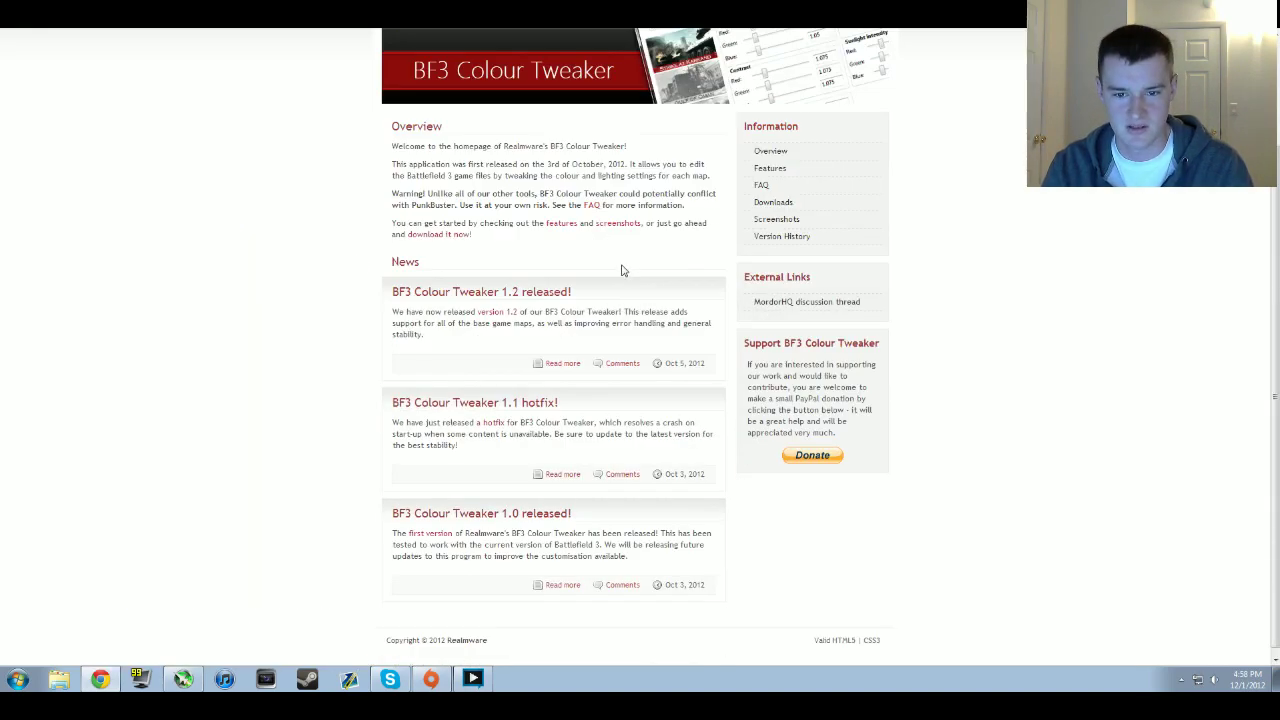
pyautogui.click(775, 203)
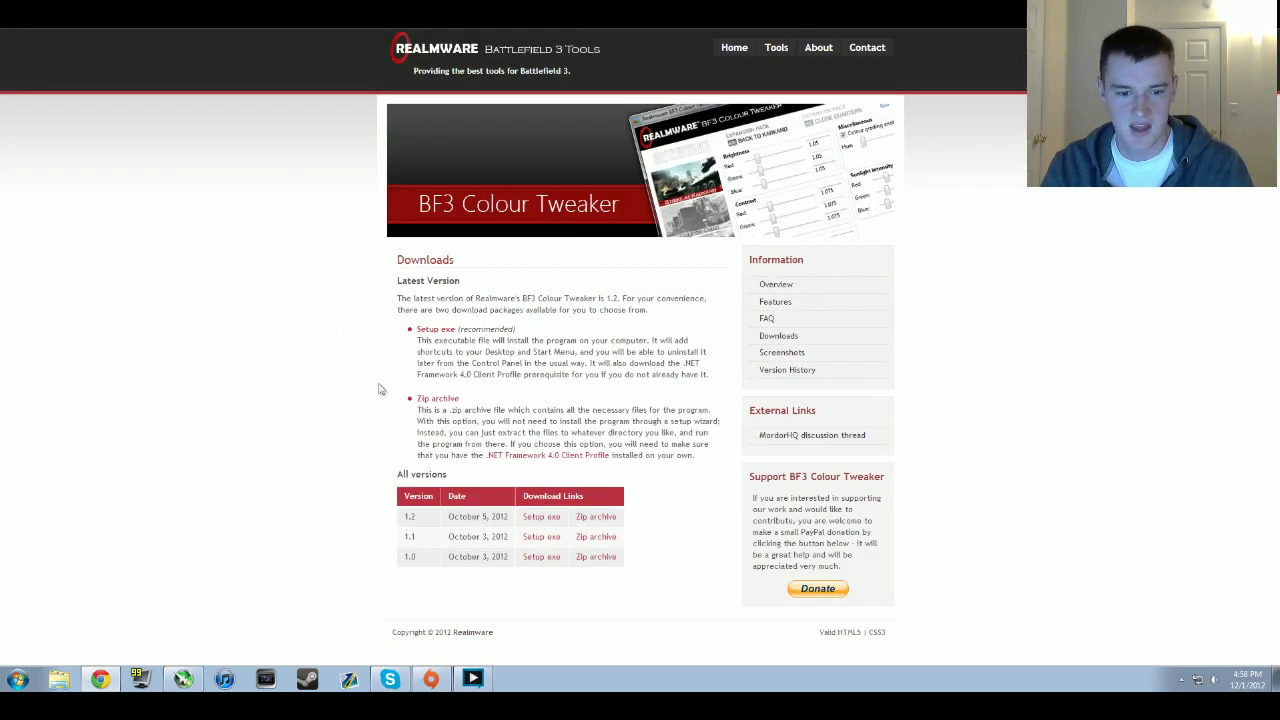
pyautogui.click(545, 521)
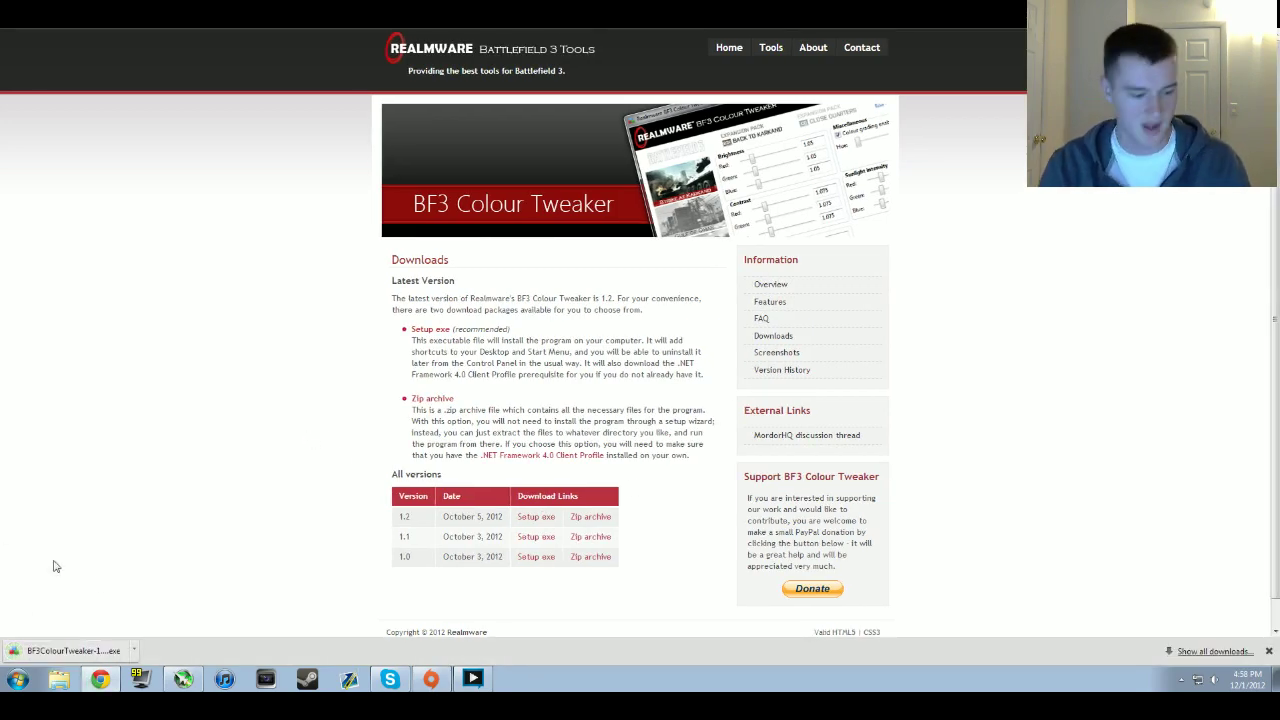
pyautogui.hotkey('ctrl', '+')
pyautogui.hotkey('ctrl', '+')
pyautogui.scroll(-5, 3, 563)
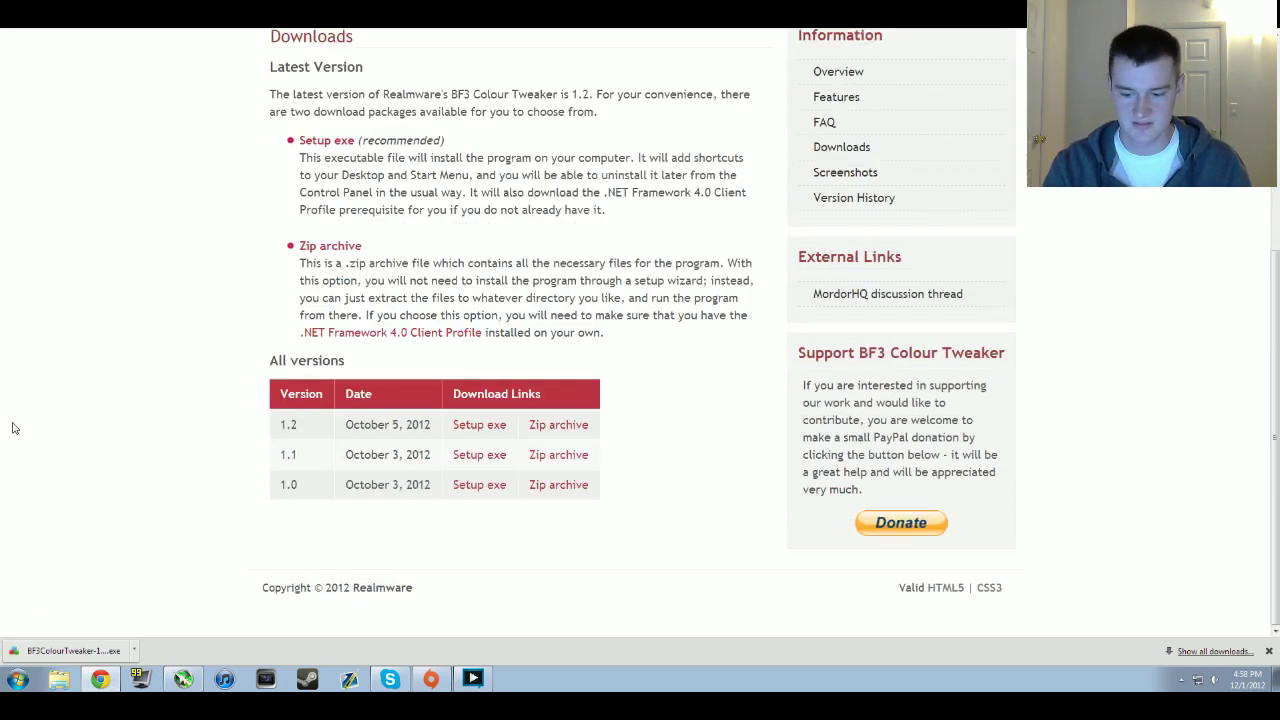
pyautogui.hotkey('ctrl', '-')
pyautogui.hotkey('ctrl', '-')
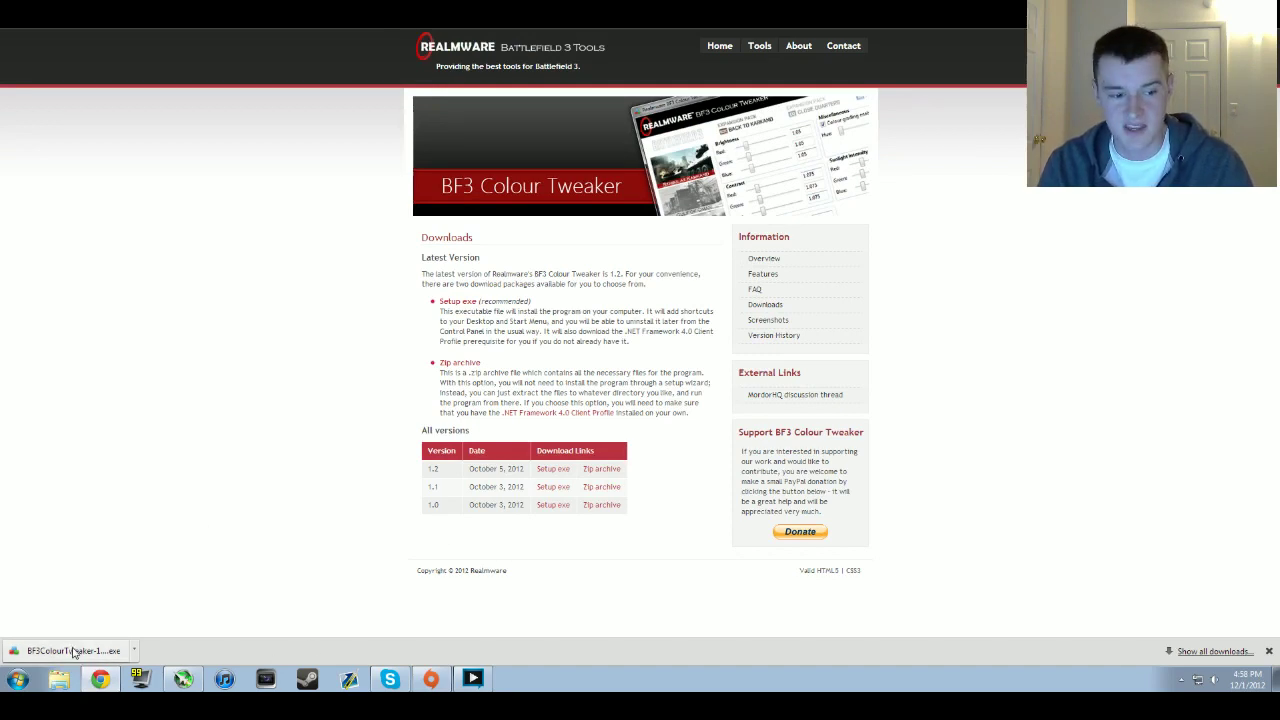
# - Run the downloaded BF3 Colour Tweaker setup as far as its maintenance options and cancel the wizard
pyautogui.click(73, 652)
pyautogui.click(686, 334)
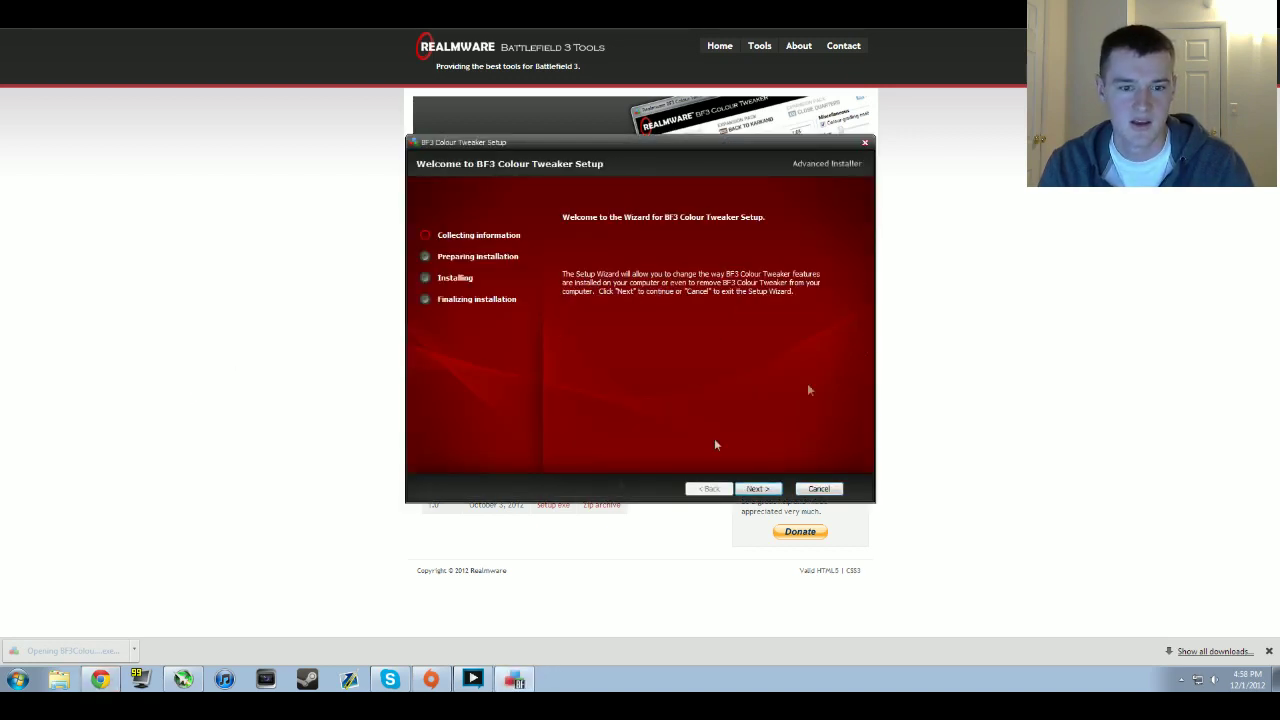
pyautogui.click(748, 488)
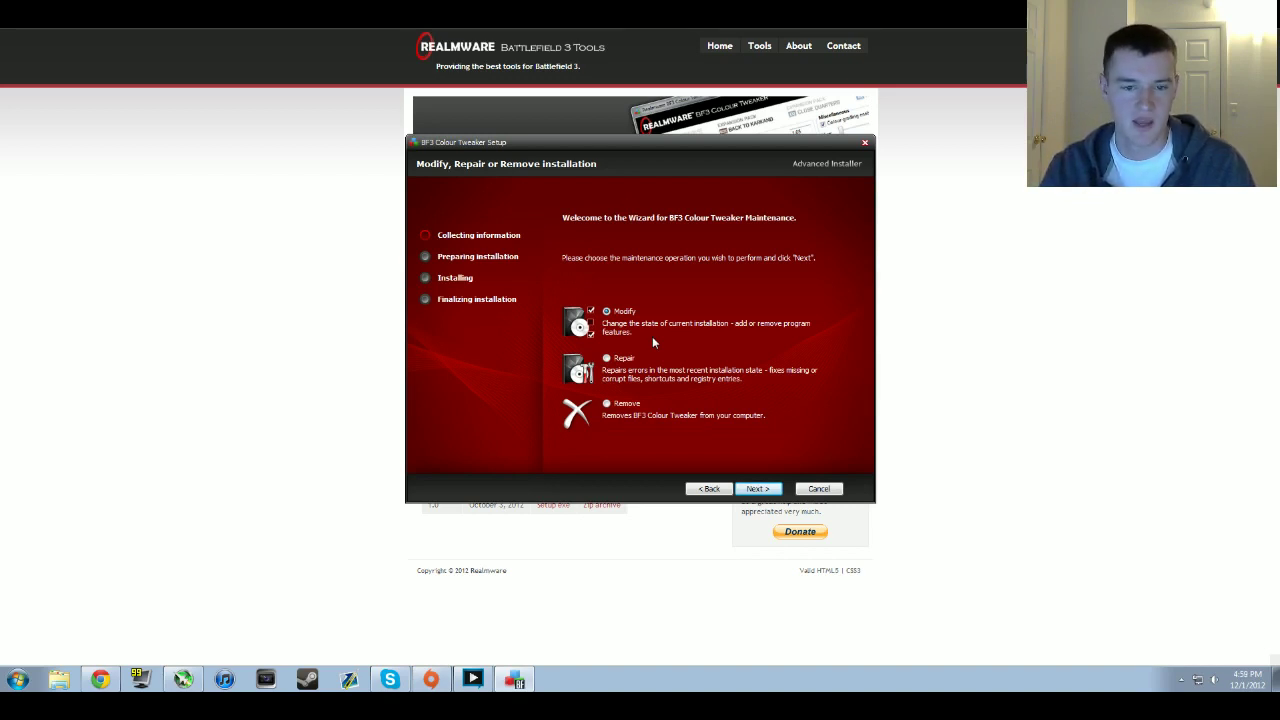
pyautogui.click(824, 490)
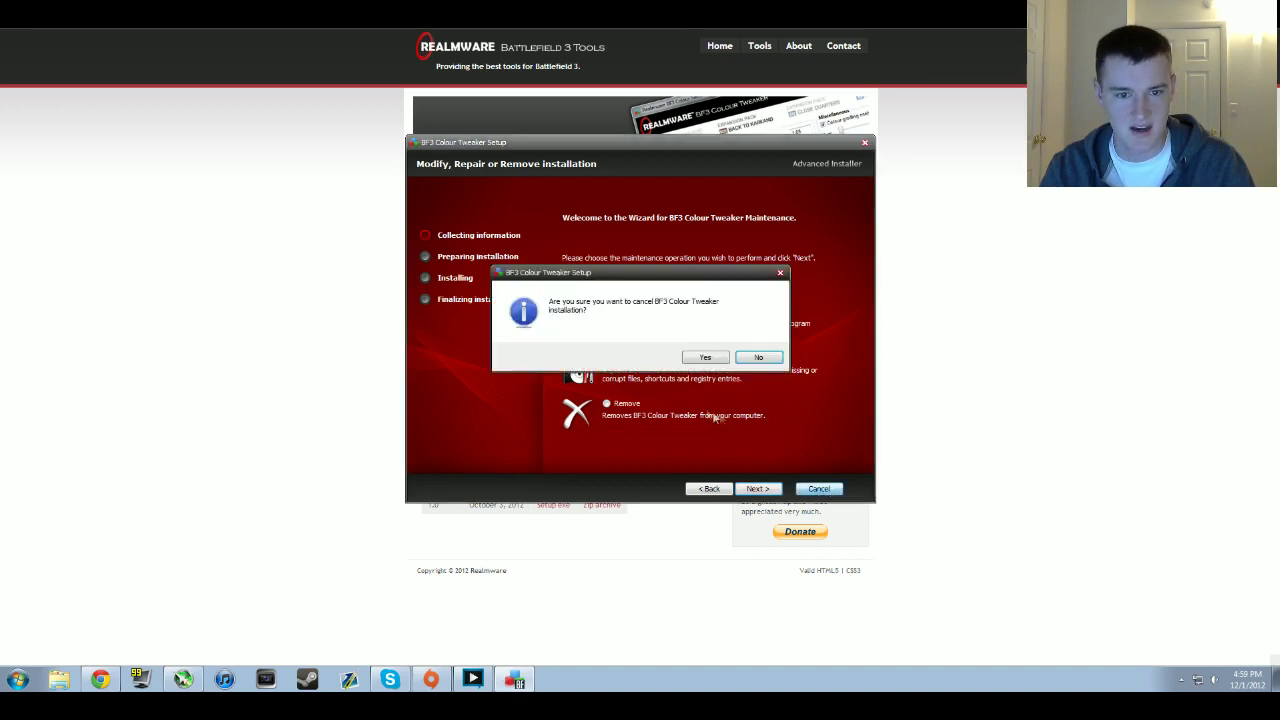
pyautogui.click(722, 360)
pyautogui.click(864, 142)
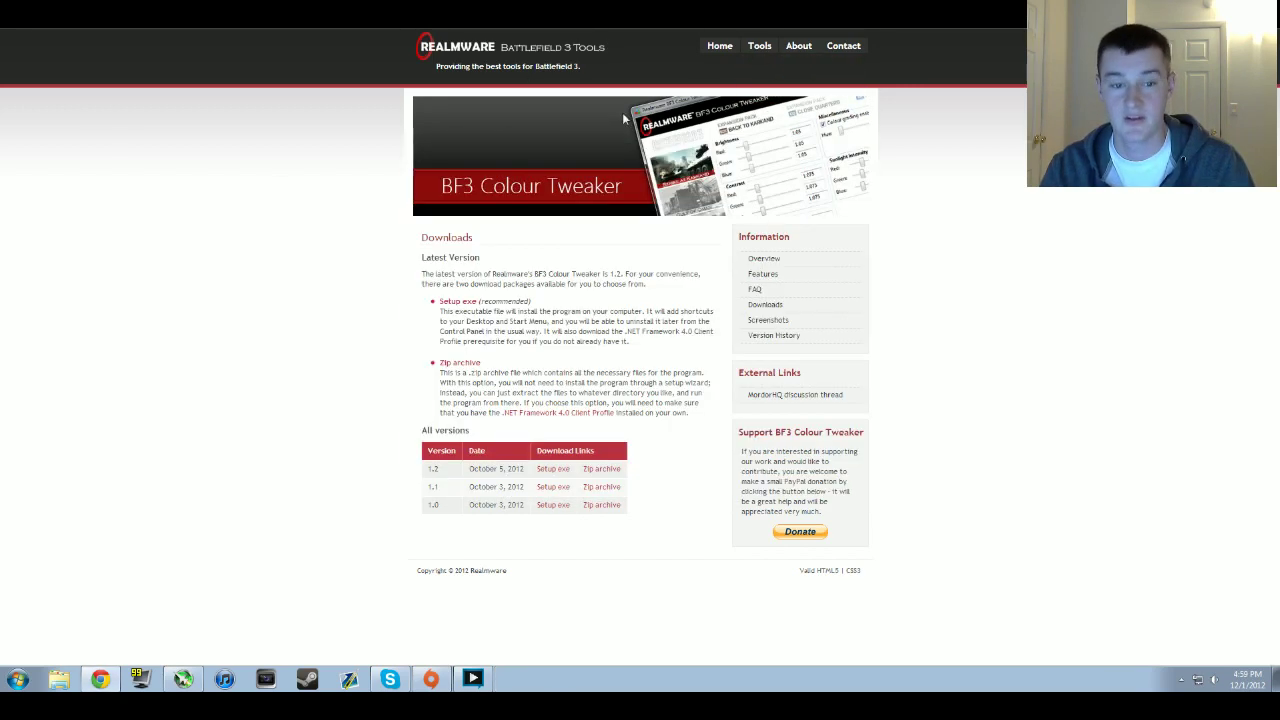
pyautogui.click(770, 186)
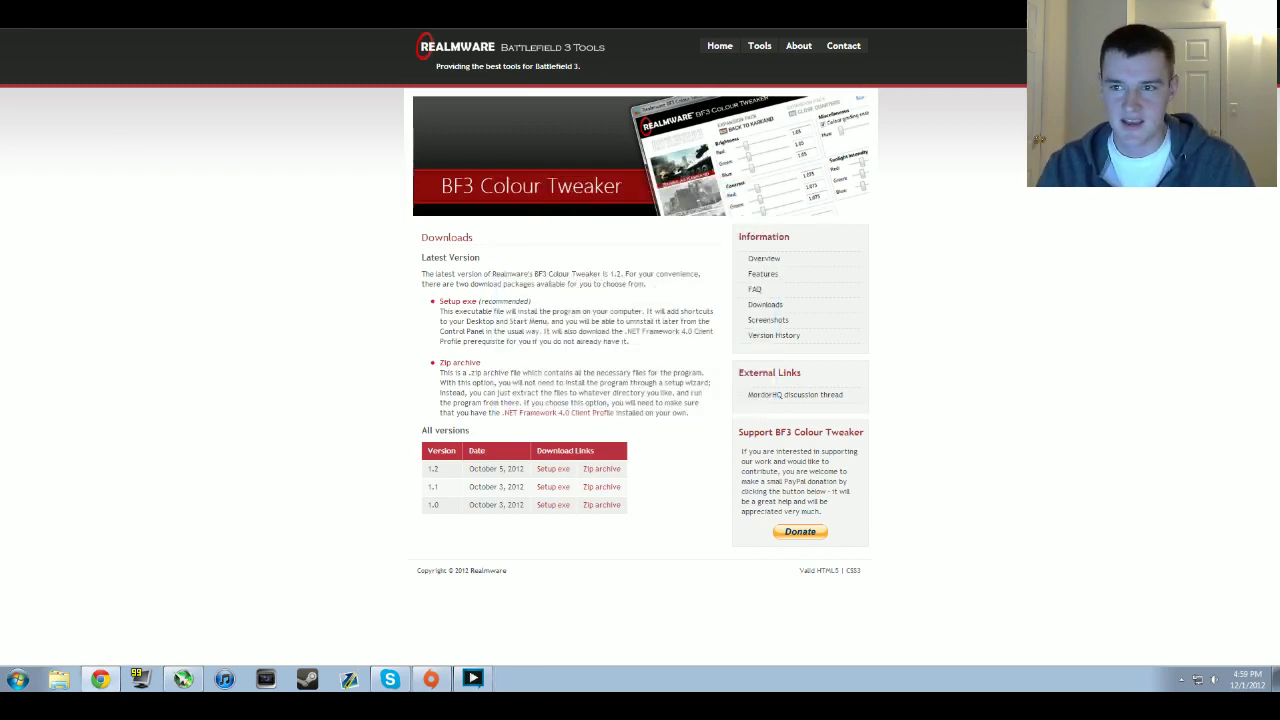
# - Return to the desktop and search the computer's installed programs for "bf3"
pyautogui.press('super+d')
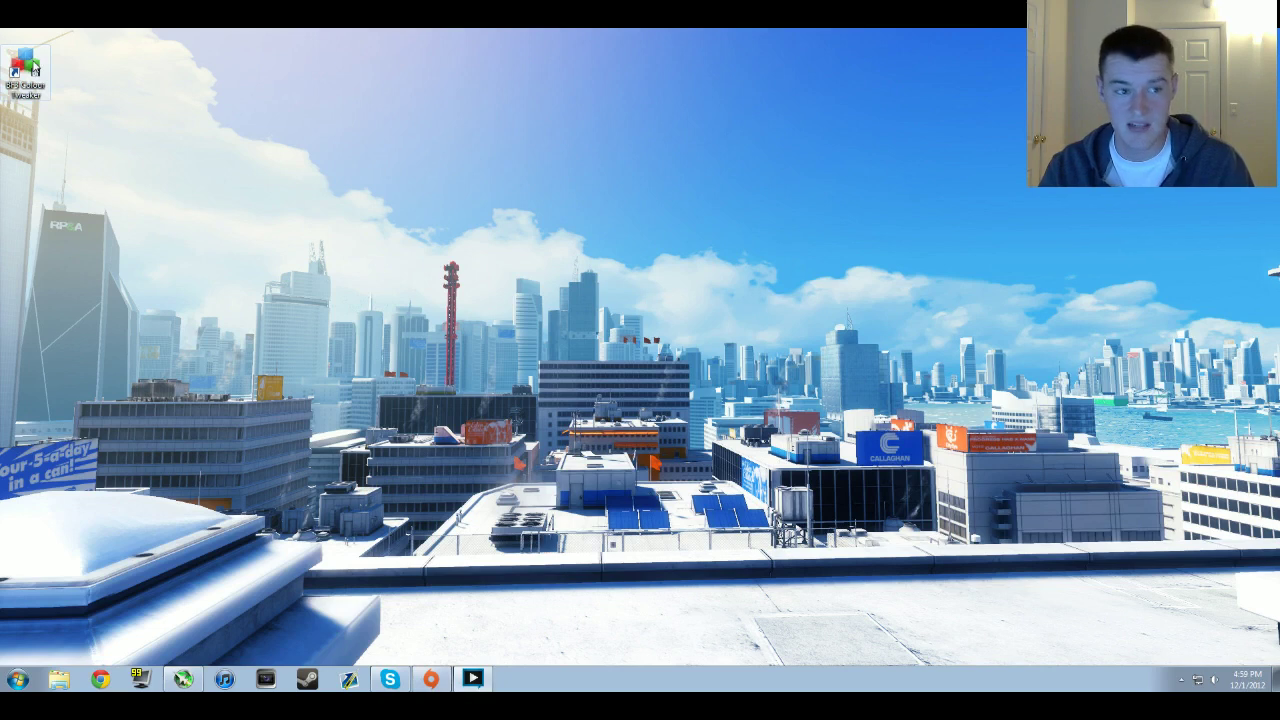
pyautogui.click(17, 679)
pyautogui.click(62, 644)
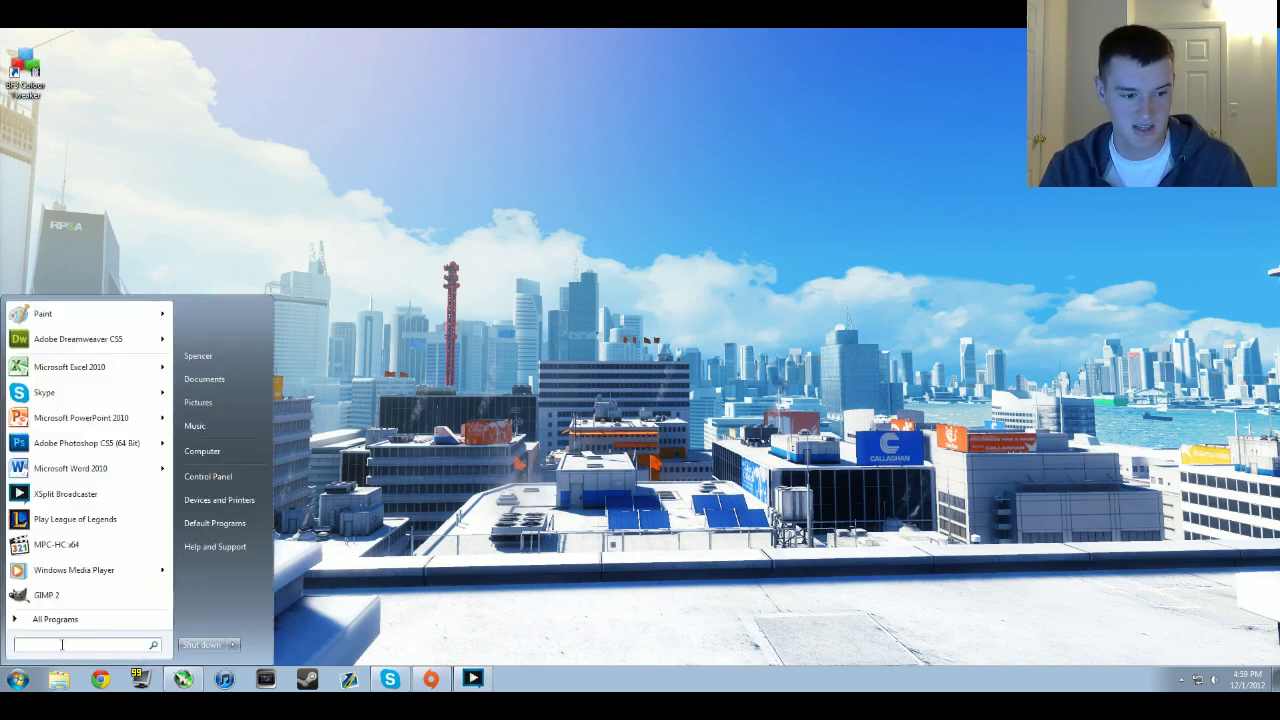
pyautogui.write('bf3')
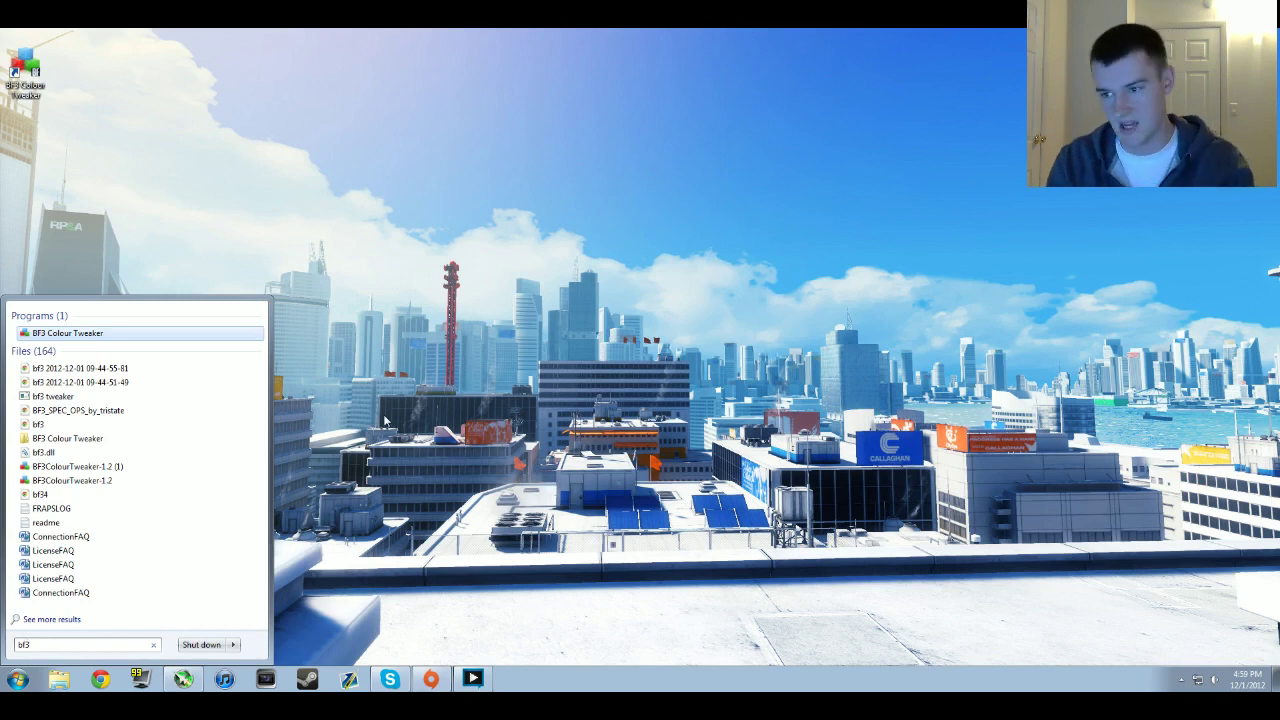
pyautogui.click(560, 290)
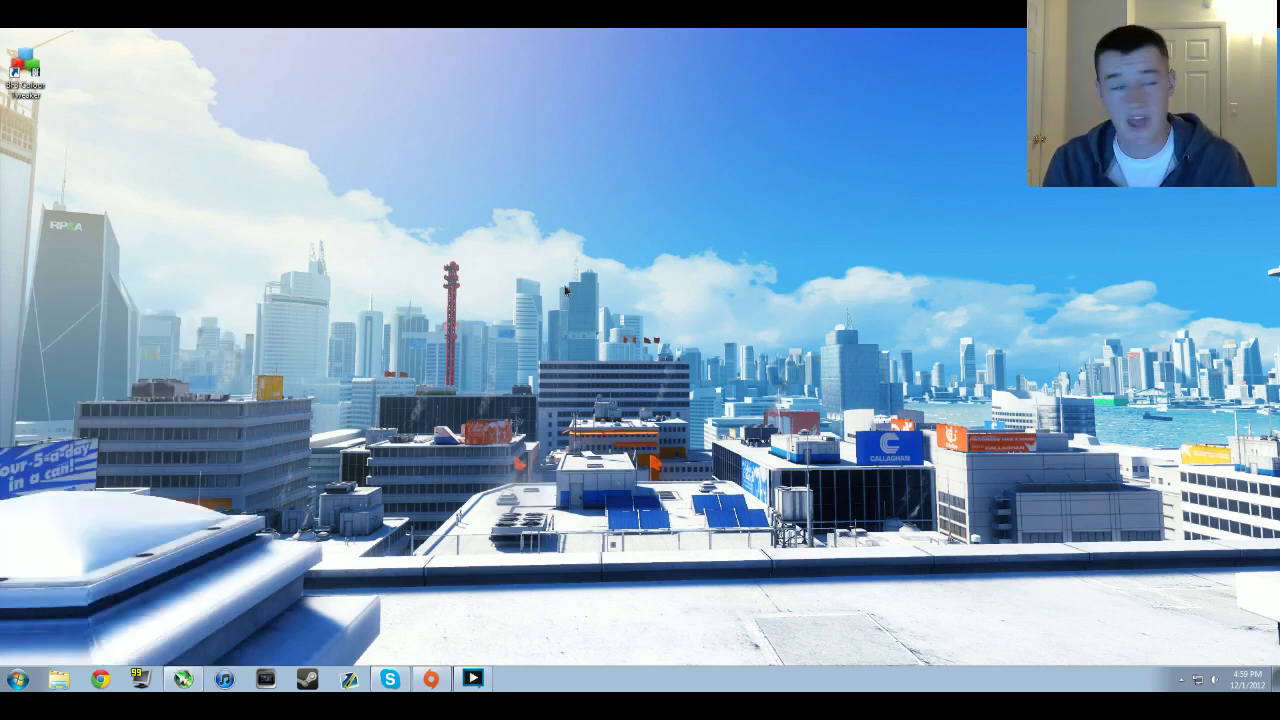
# - Launch BF3 Colour Tweaker and save the Grand Bazaar settings with the red brightness at 1
pyautogui.doubleClick(30, 80)
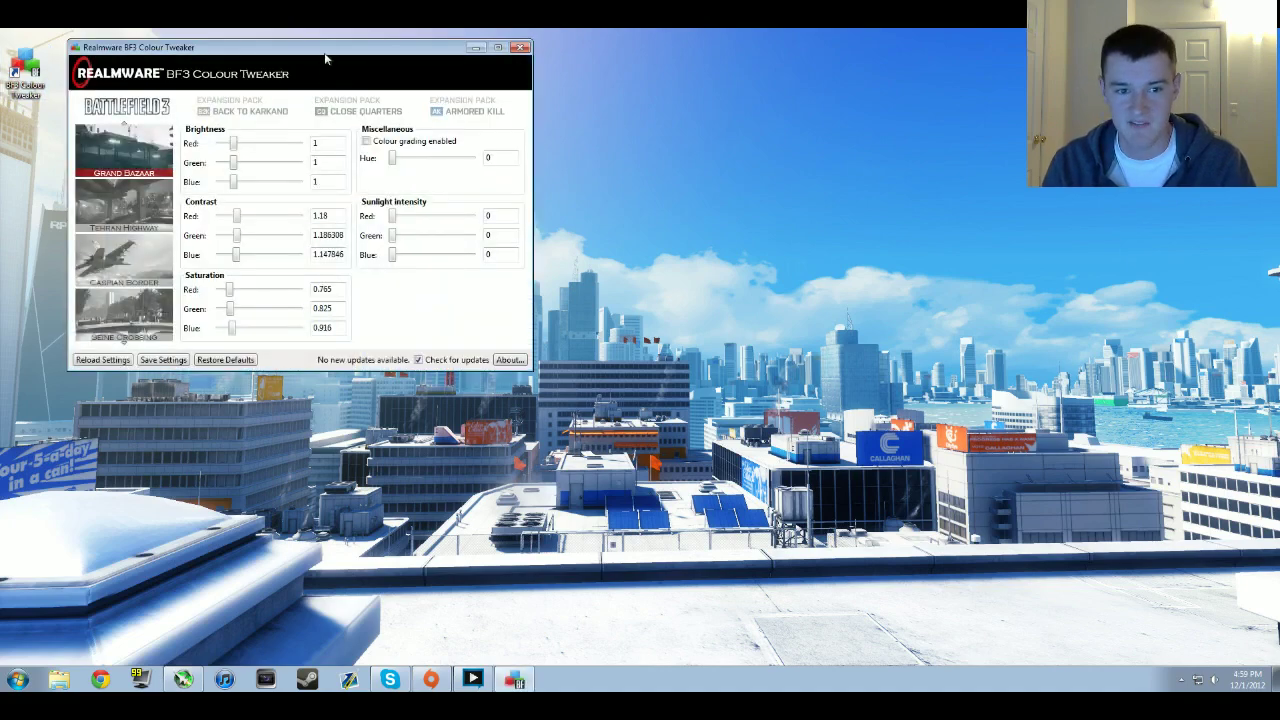
pyautogui.moveTo(325, 58); pyautogui.dragTo(632, 141)
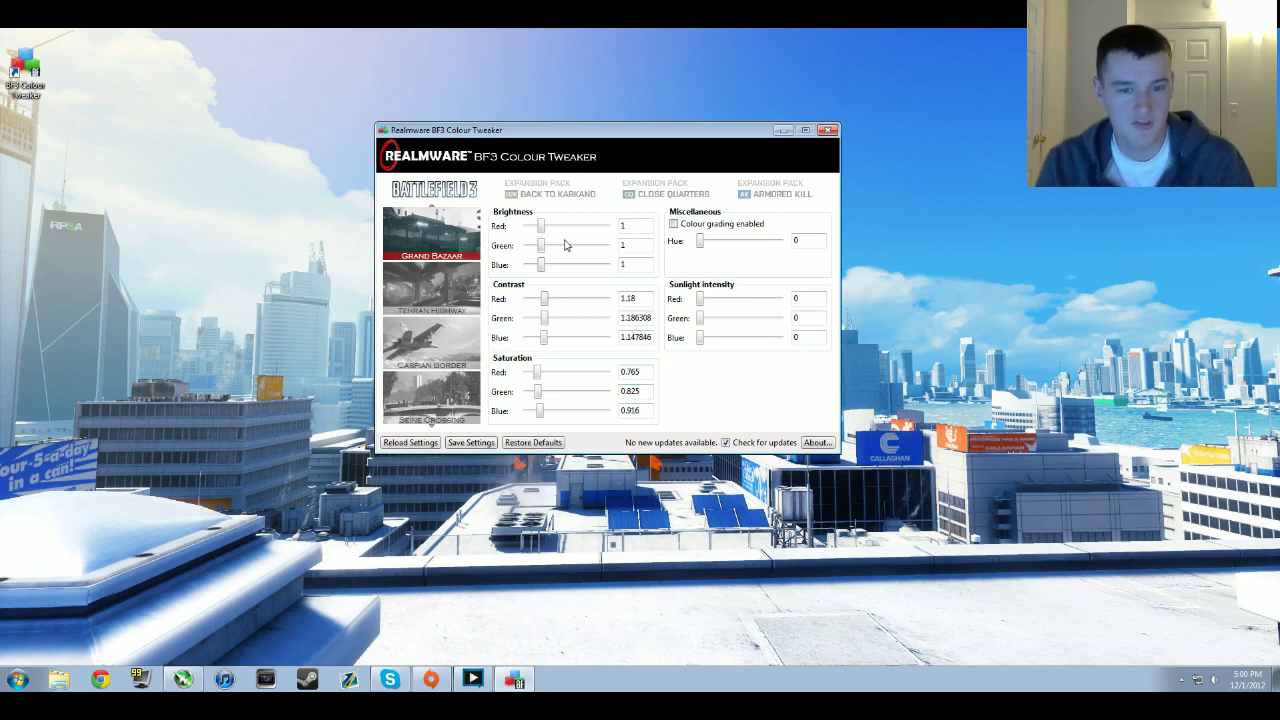
pyautogui.moveTo(541, 226)
pyautogui.mouseDown()
pyautogui.moveTo(612, 226)
pyautogui.moveTo(528, 229)
pyautogui.moveTo(560, 230)
pyautogui.moveTo(541, 228)
pyautogui.mouseUp()
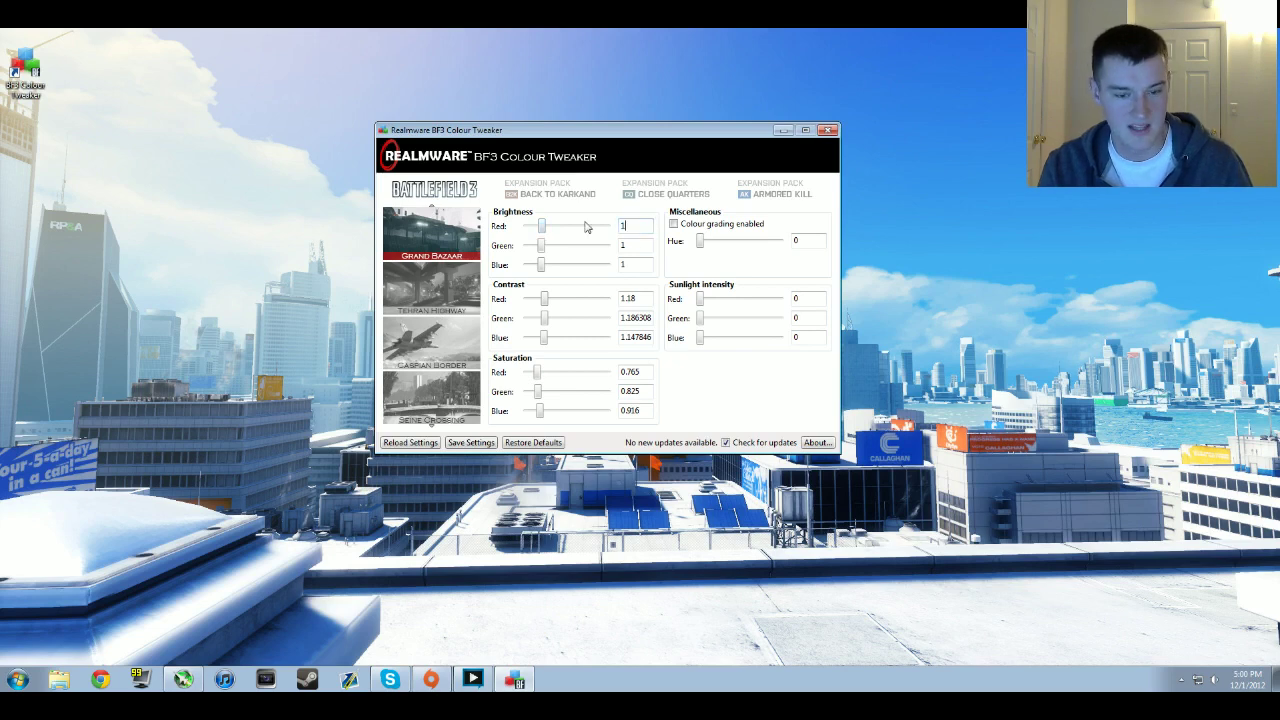
pyautogui.click(475, 445)
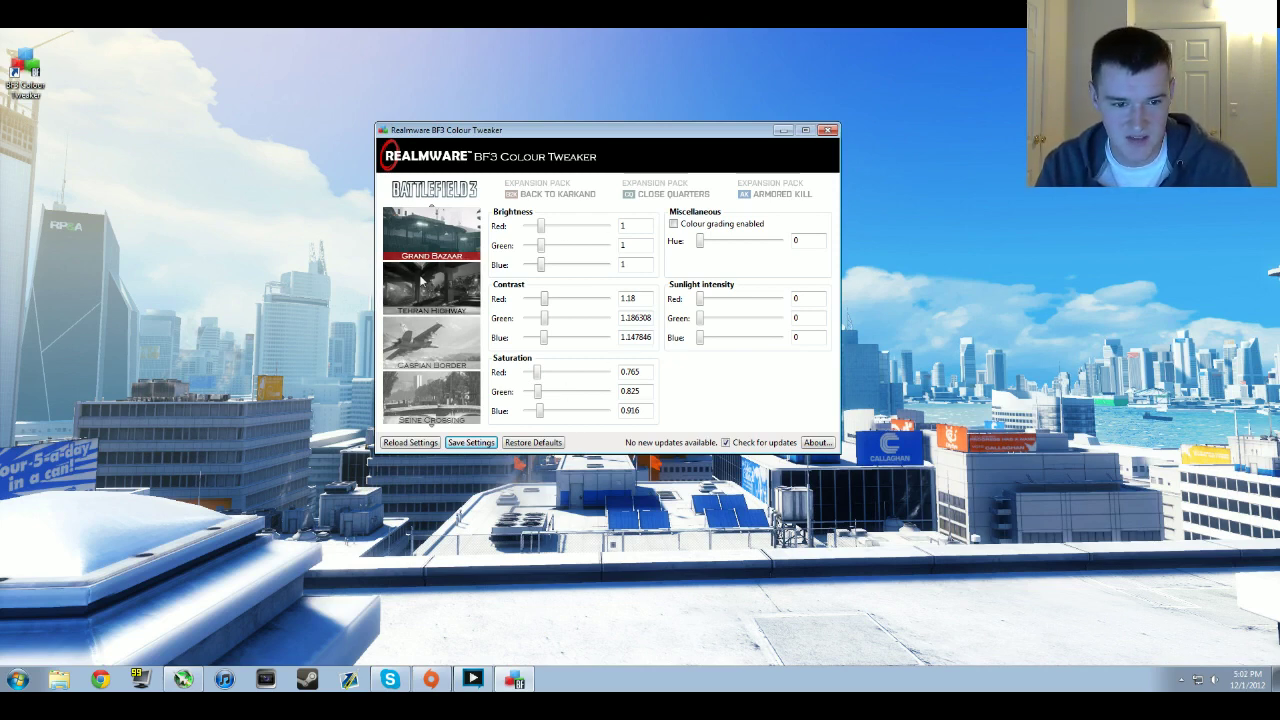
# - Review the colour settings of the Tehran Highway and Caspian Border maps and save the settings
pyautogui.click(421, 284)
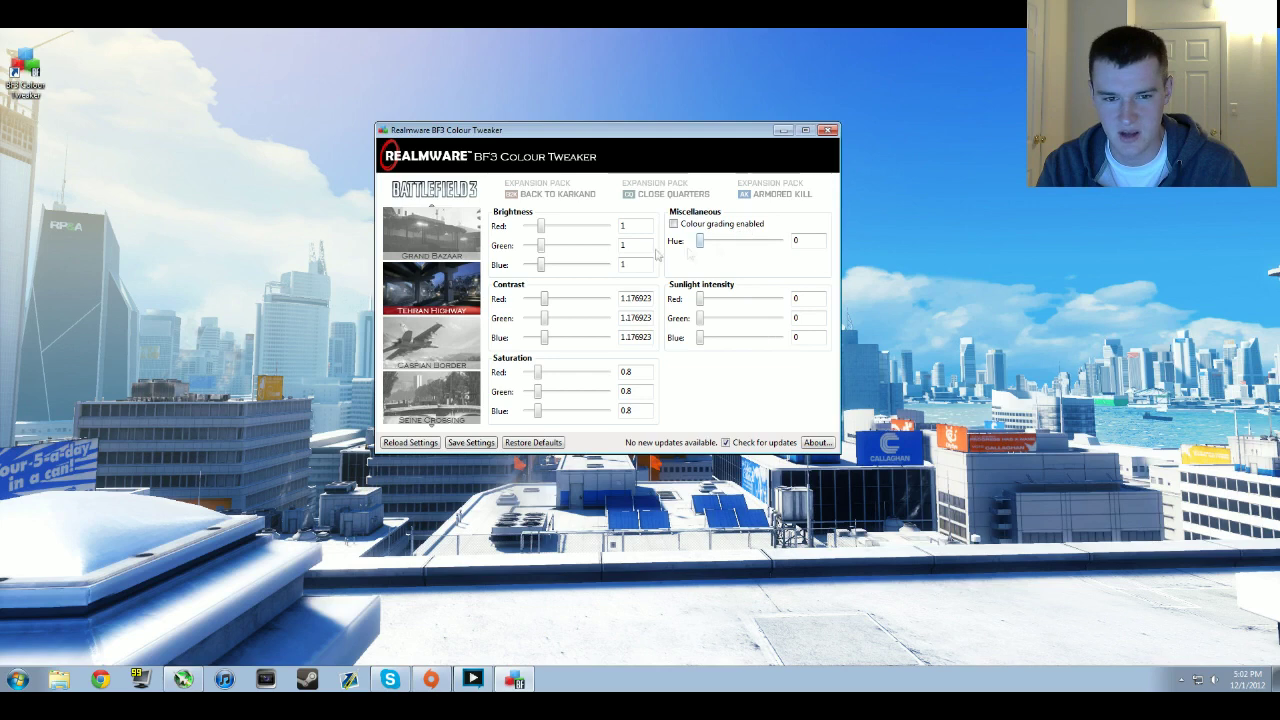
pyautogui.press('Up')
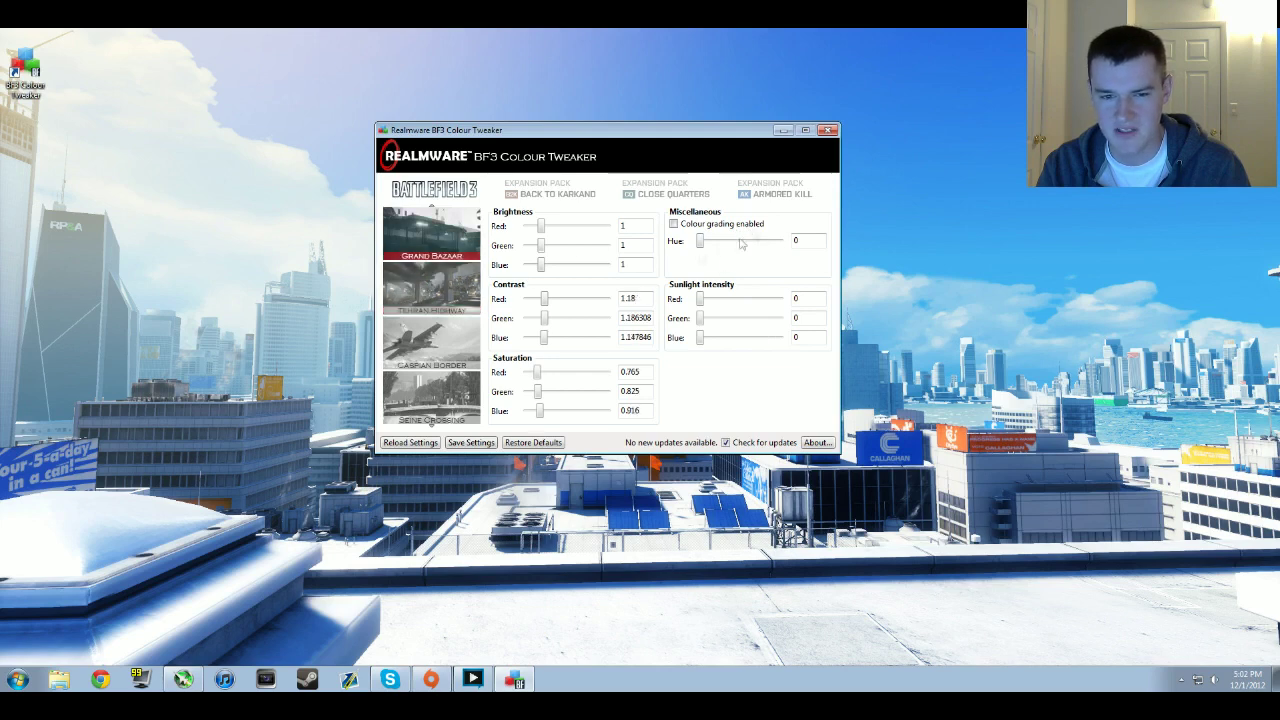
pyautogui.press('Down')
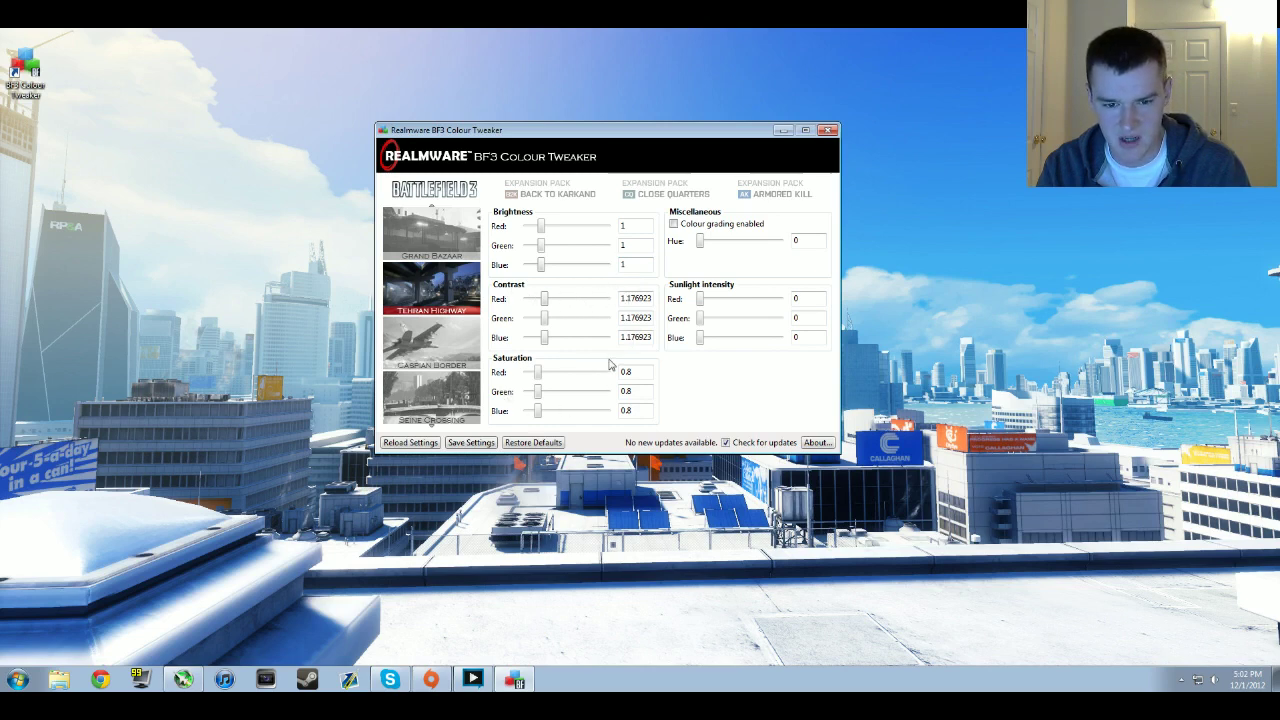
pyautogui.click(438, 342)
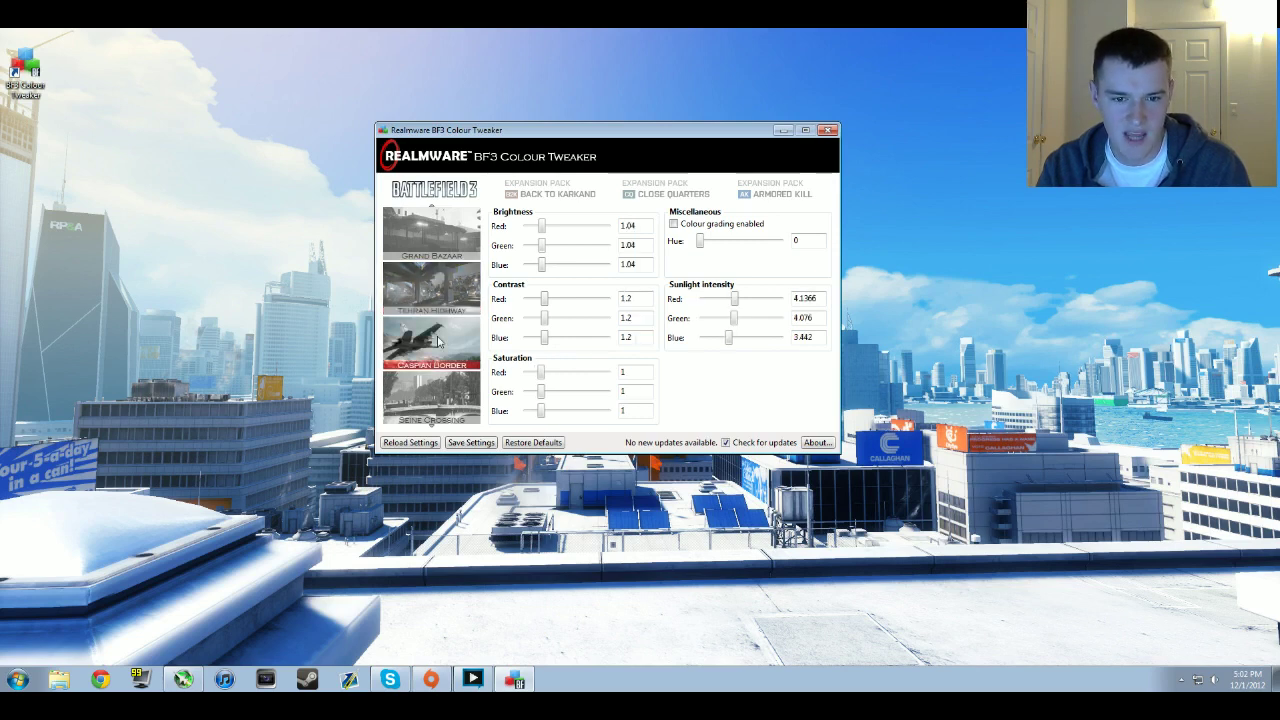
pyautogui.click(471, 442)
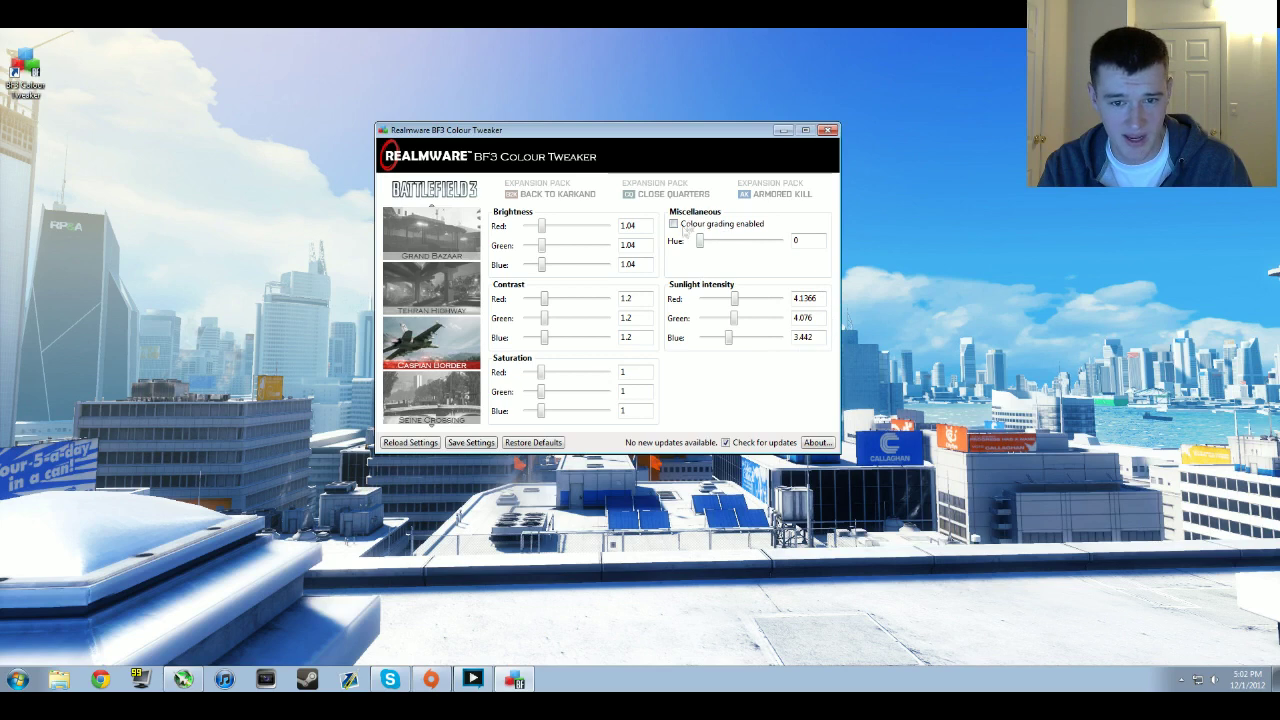
# - Examine the brightness, contrast, saturation and sunlight settings for Seine Crossing, Operation Firestorm and Damavand Peak
pyautogui.click(446, 399)
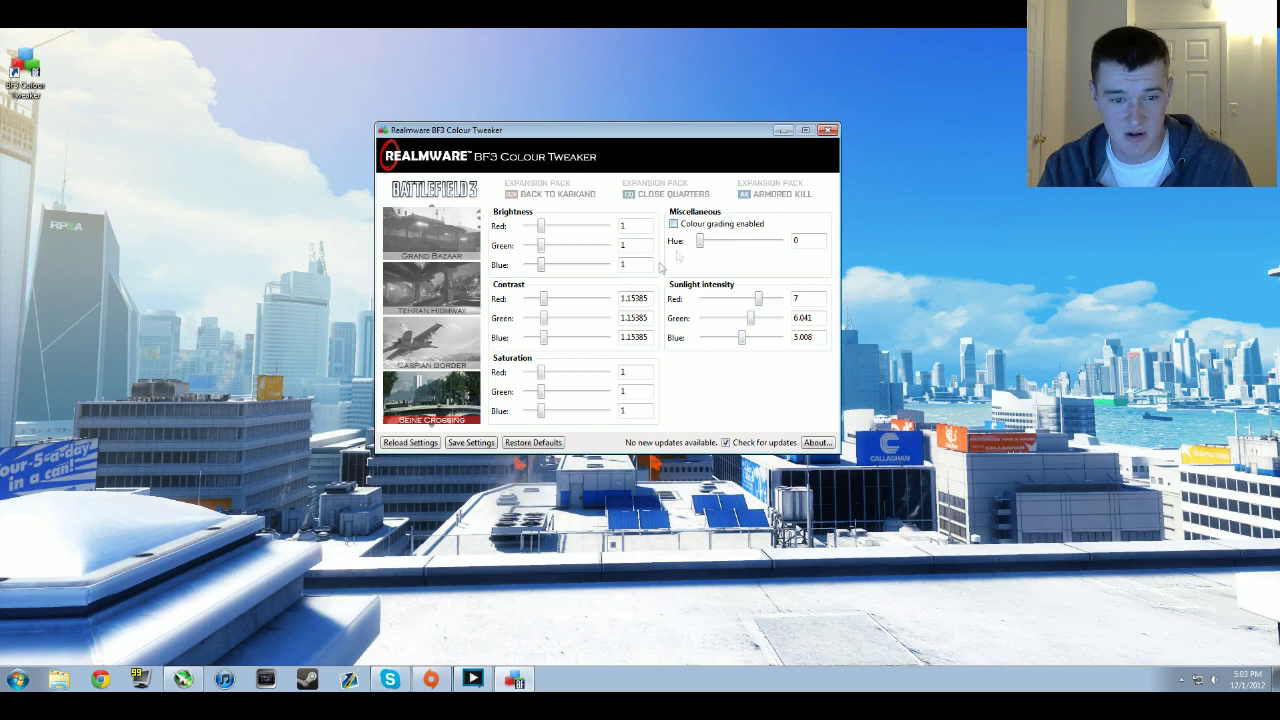
pyautogui.scroll(-1, 434, 428)
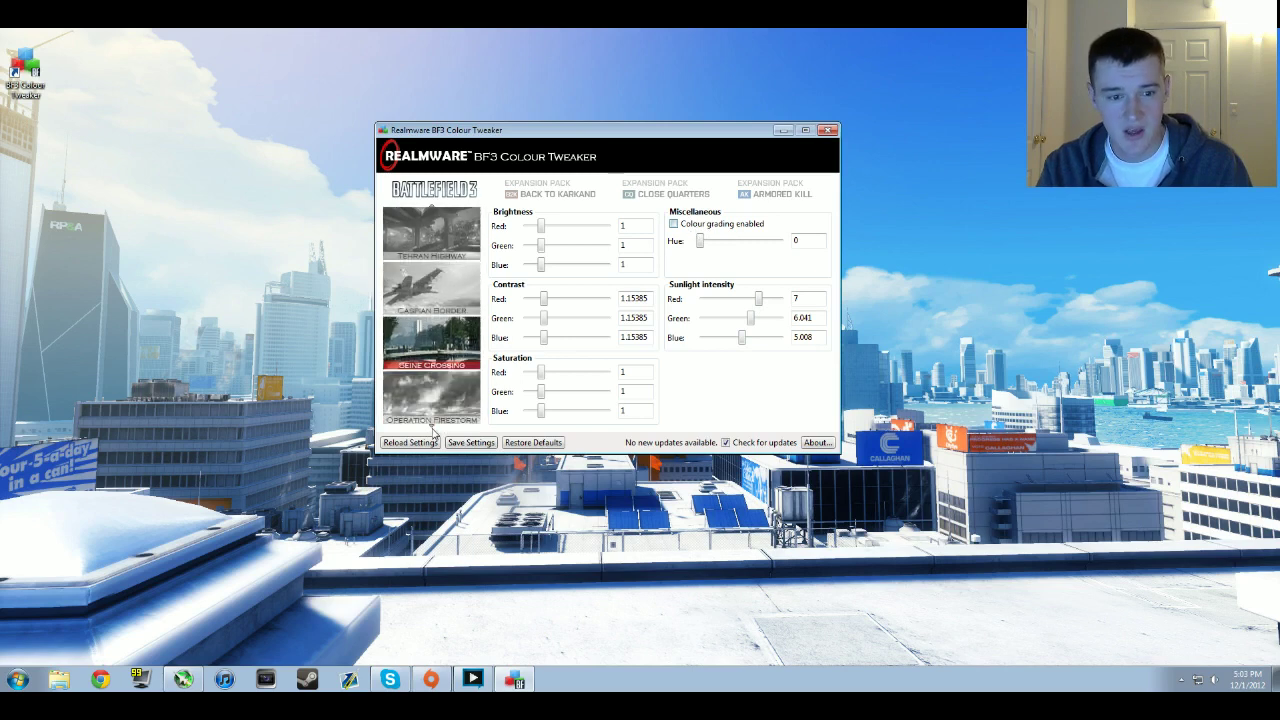
pyautogui.click(441, 405)
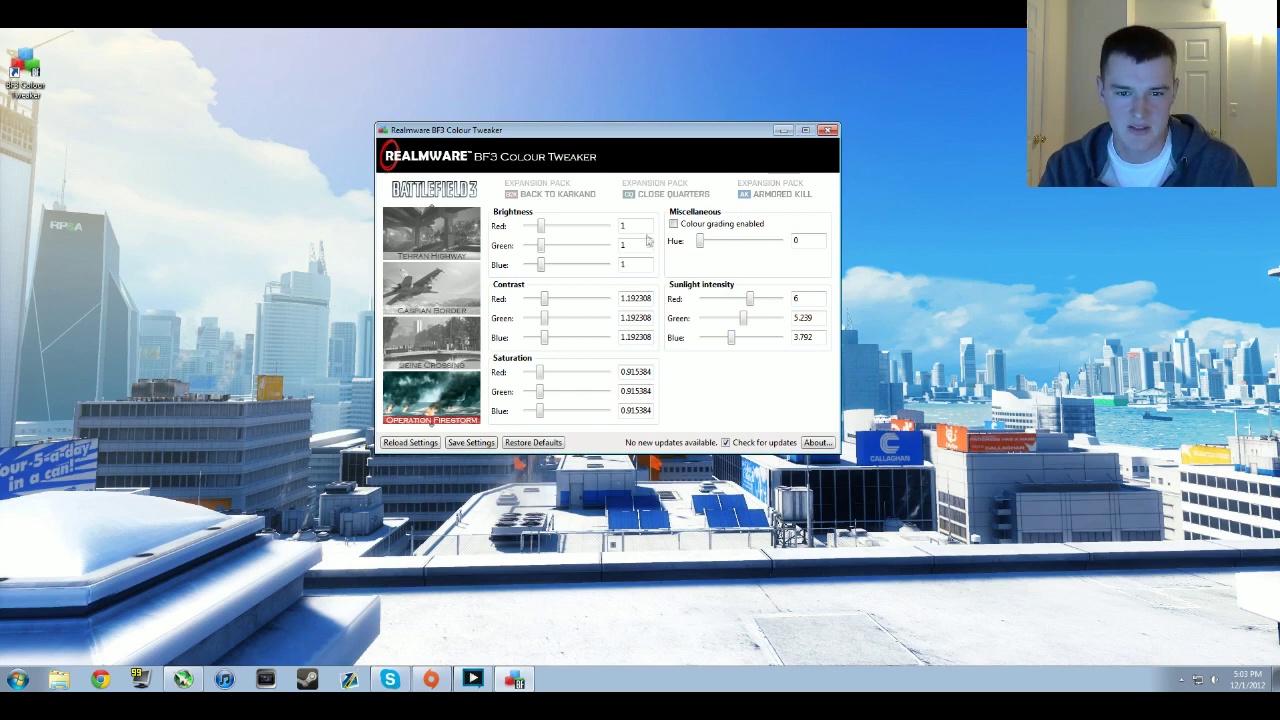
pyautogui.scroll(-1, 432, 400)
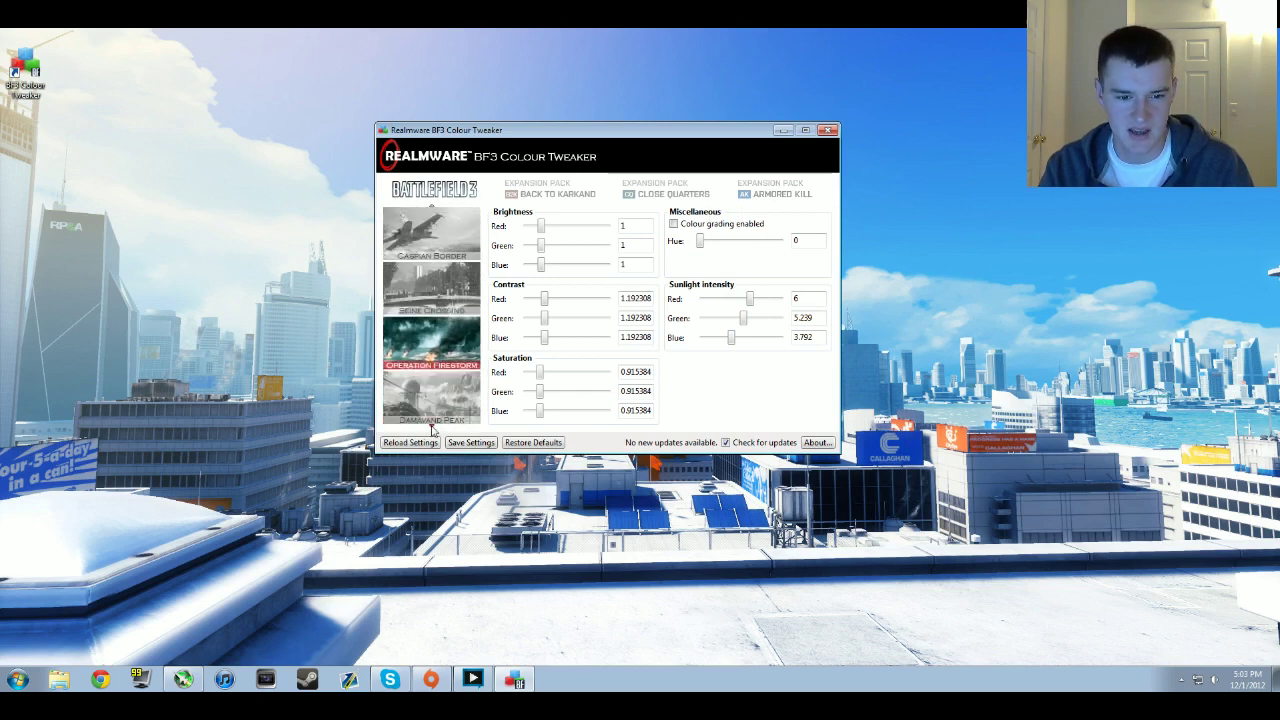
pyautogui.click(437, 412)
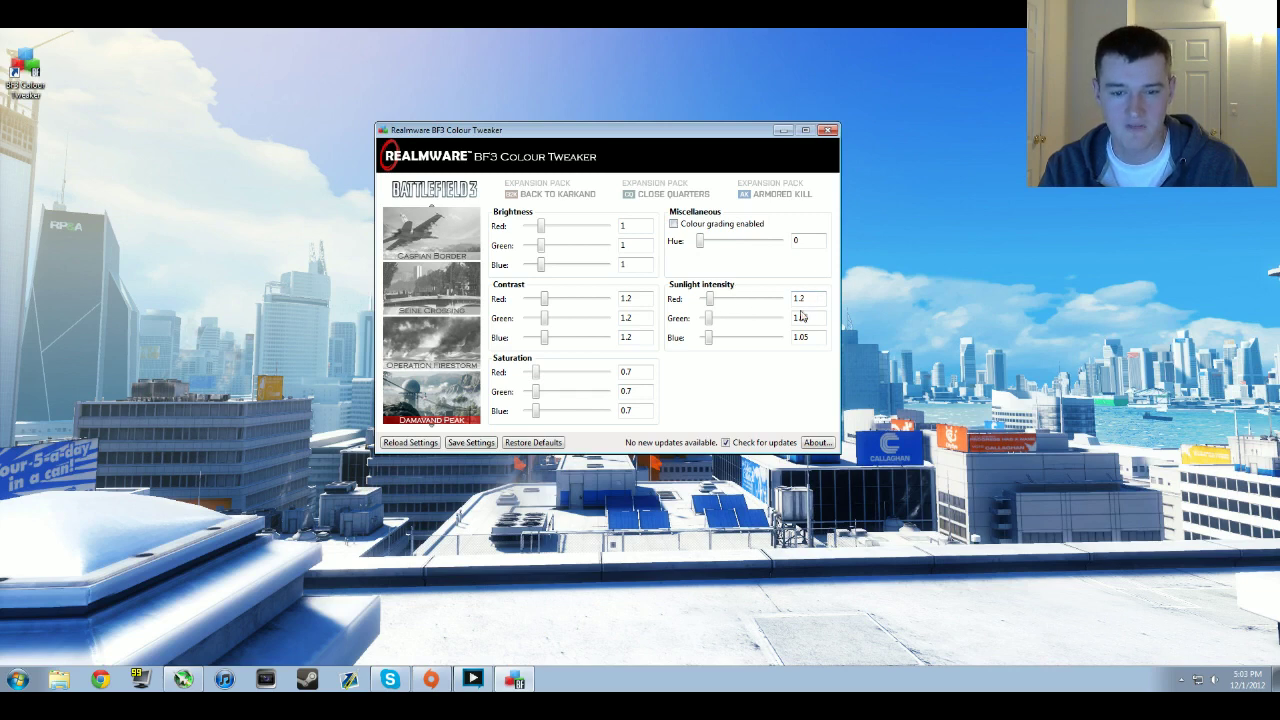
# - Examine the brightness, contrast, saturation and sunlight settings for the Noshahr Canals and Kharg Island maps
pyautogui.click(432, 428)
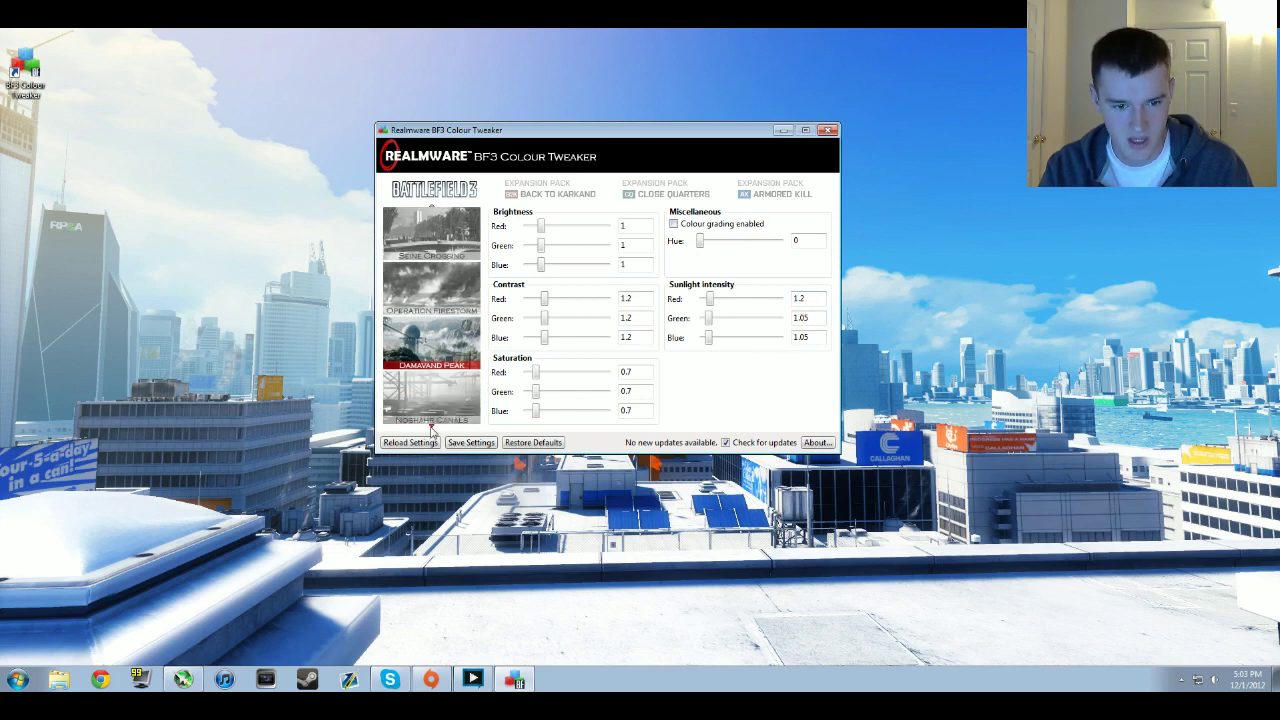
pyautogui.click(432, 428)
pyautogui.click(432, 428)
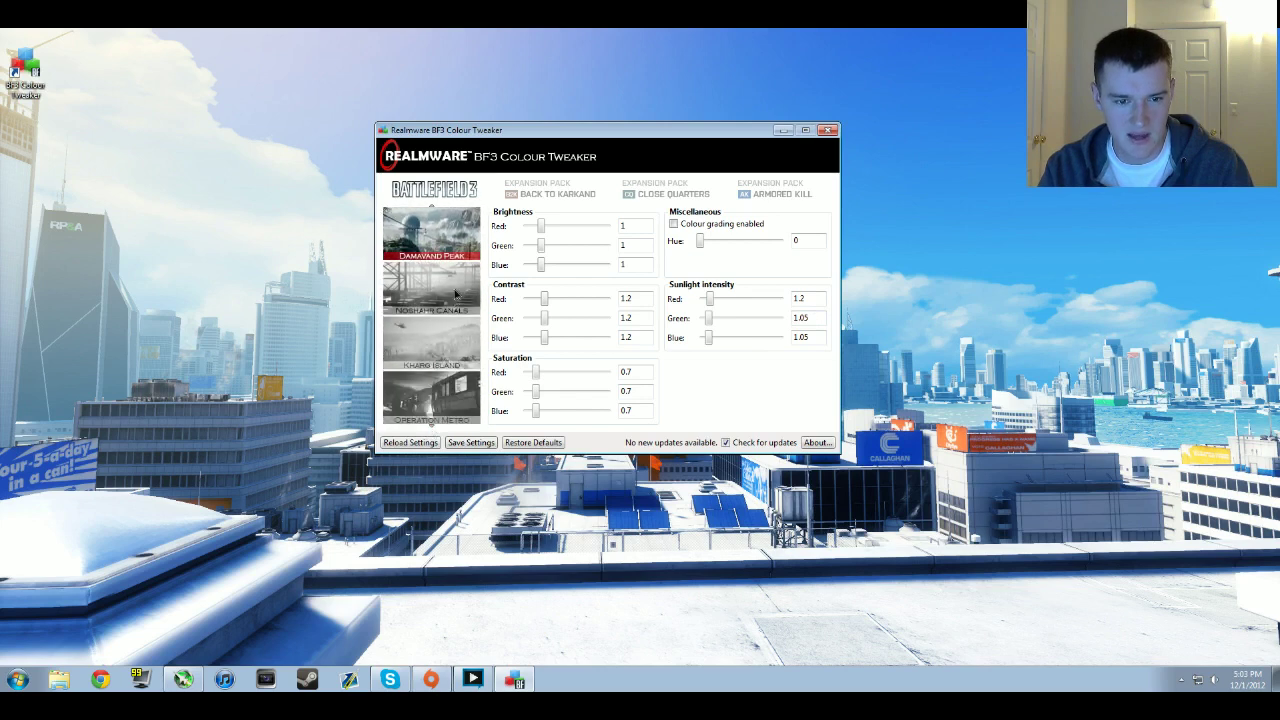
pyautogui.click(455, 293)
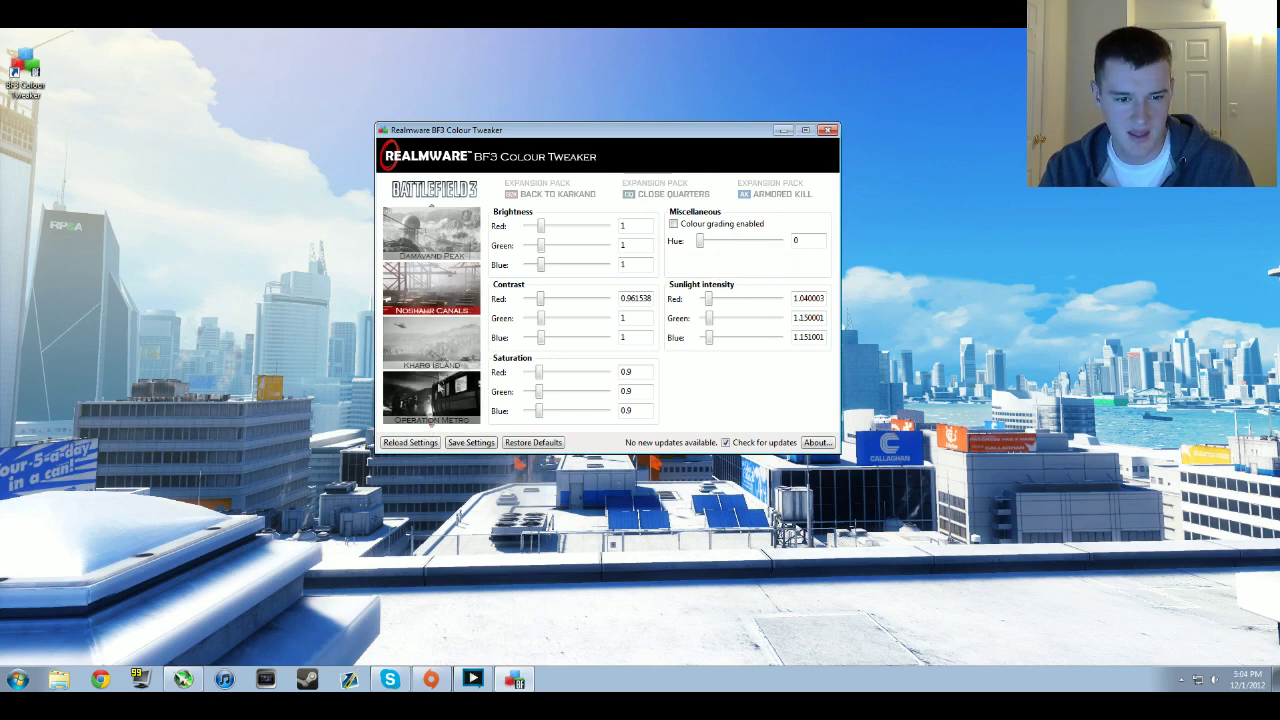
pyautogui.click(443, 360)
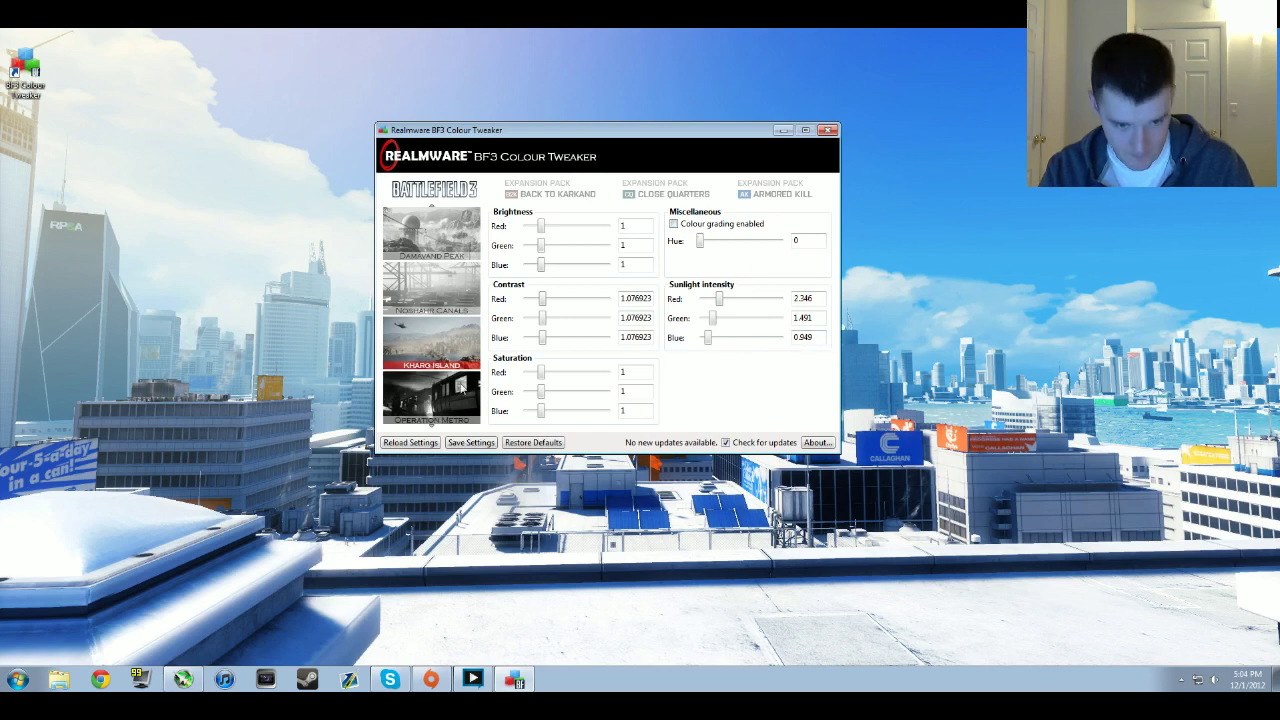
# - Examine the colour and sunlight settings for the Park, Subway and City sections of Operation Metro
pyautogui.click(431, 418)
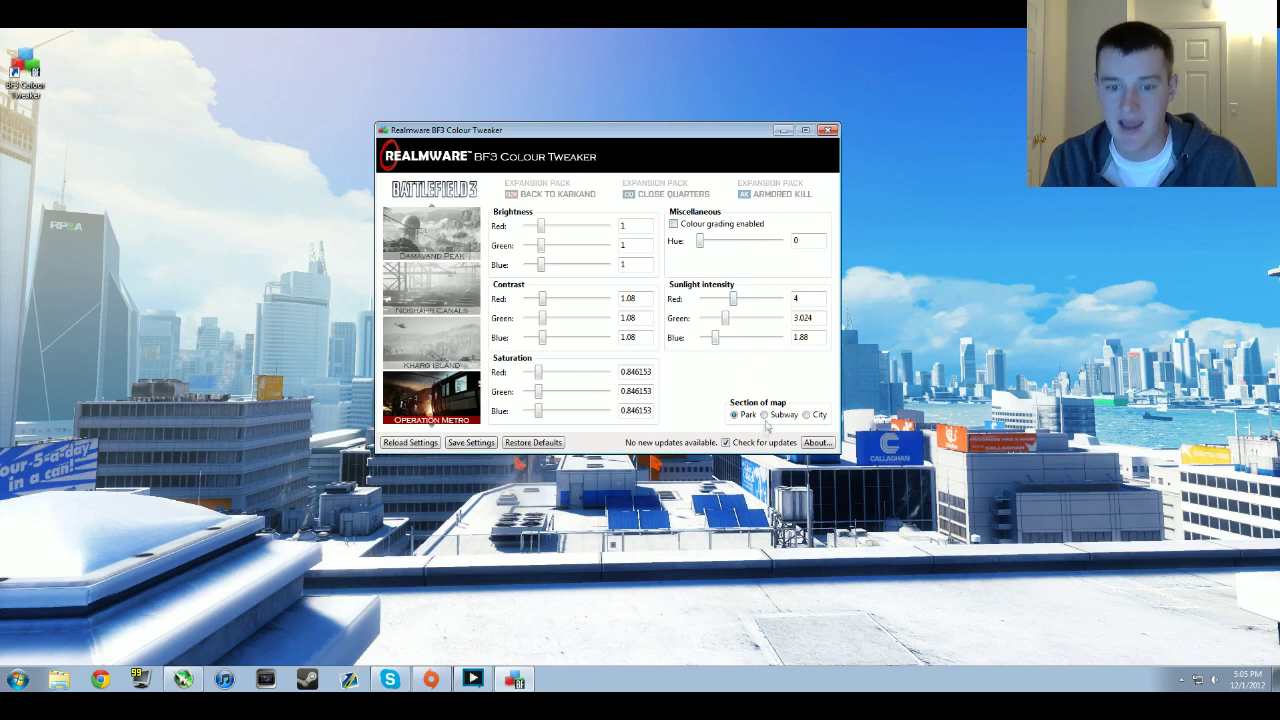
pyautogui.click(765, 415)
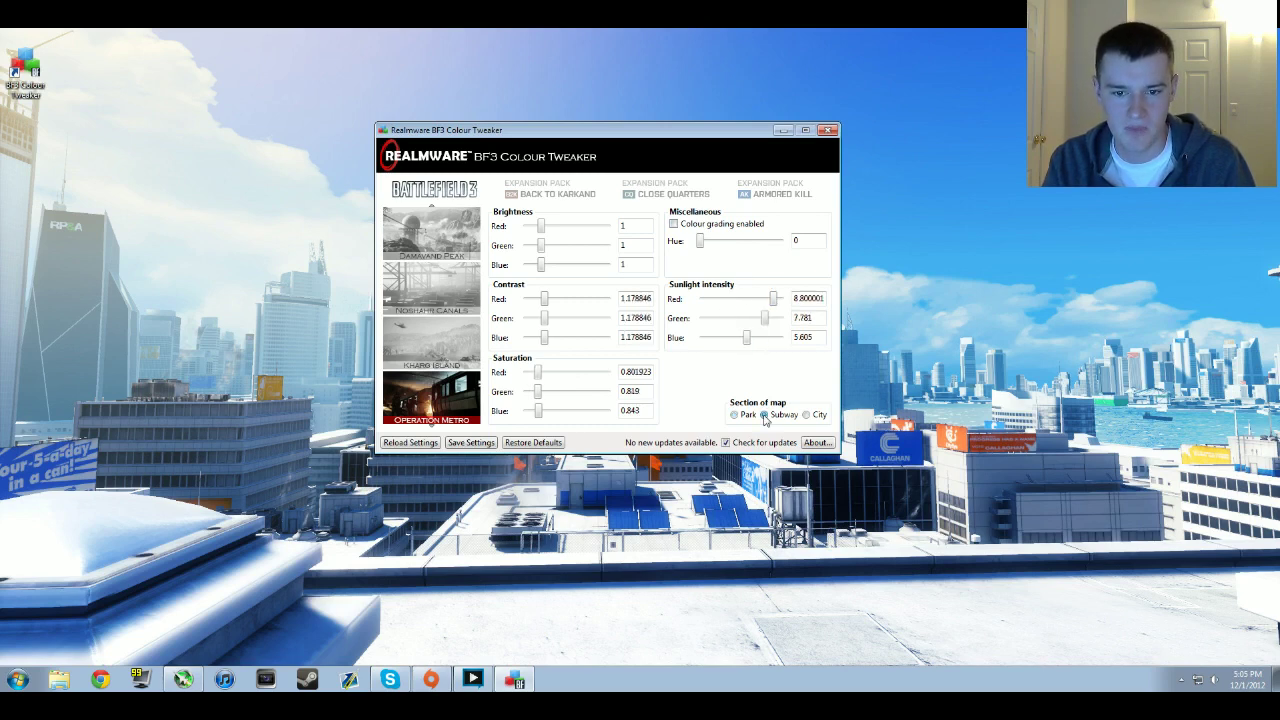
pyautogui.click(735, 415)
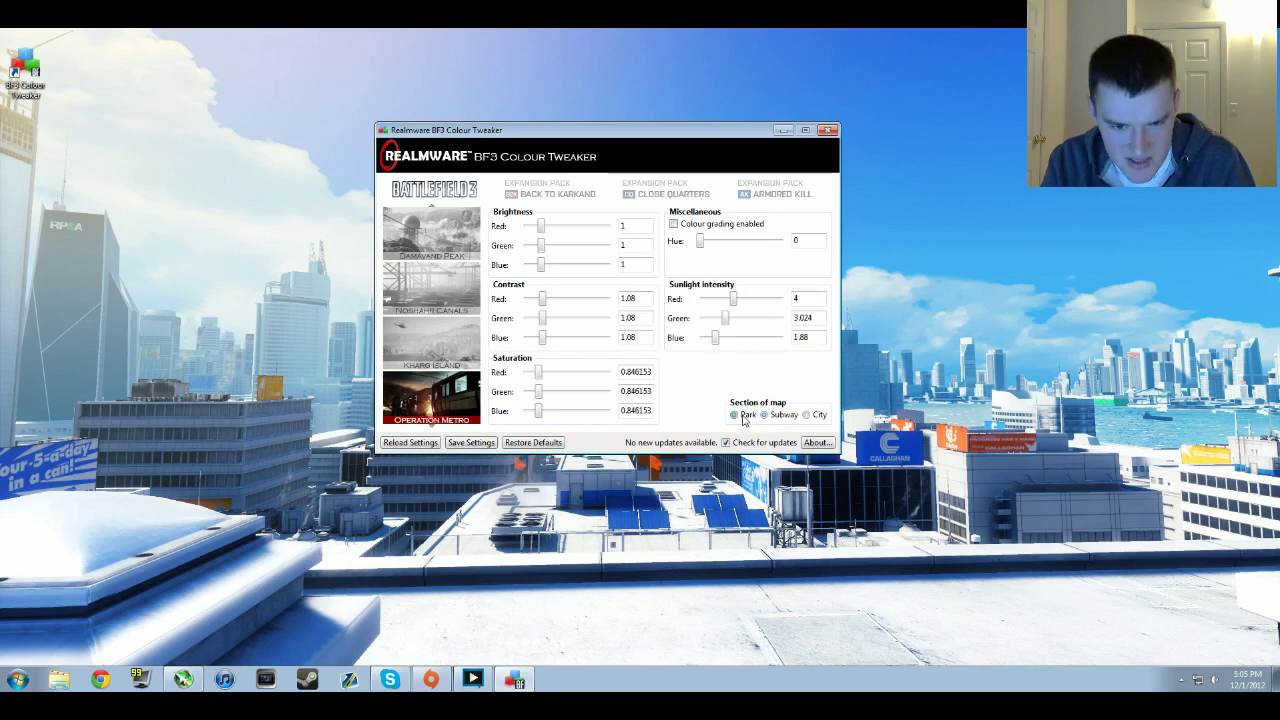
pyautogui.click(765, 415)
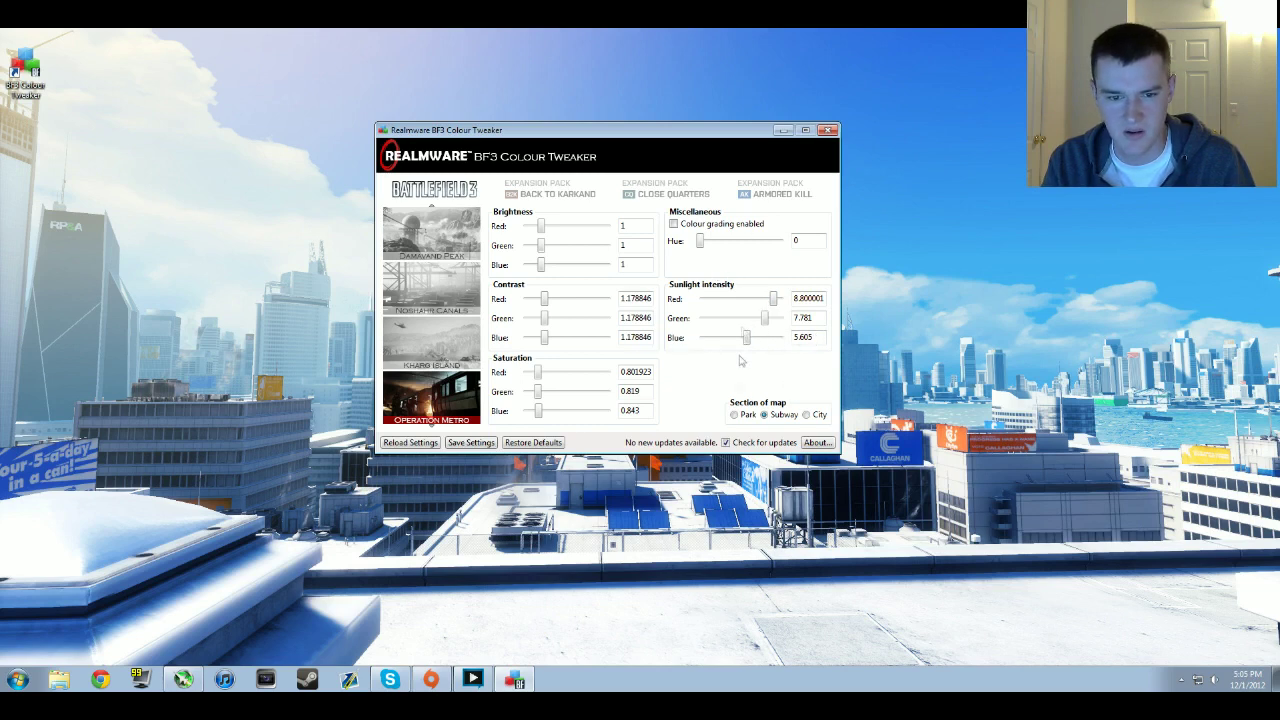
pyautogui.click(806, 415)
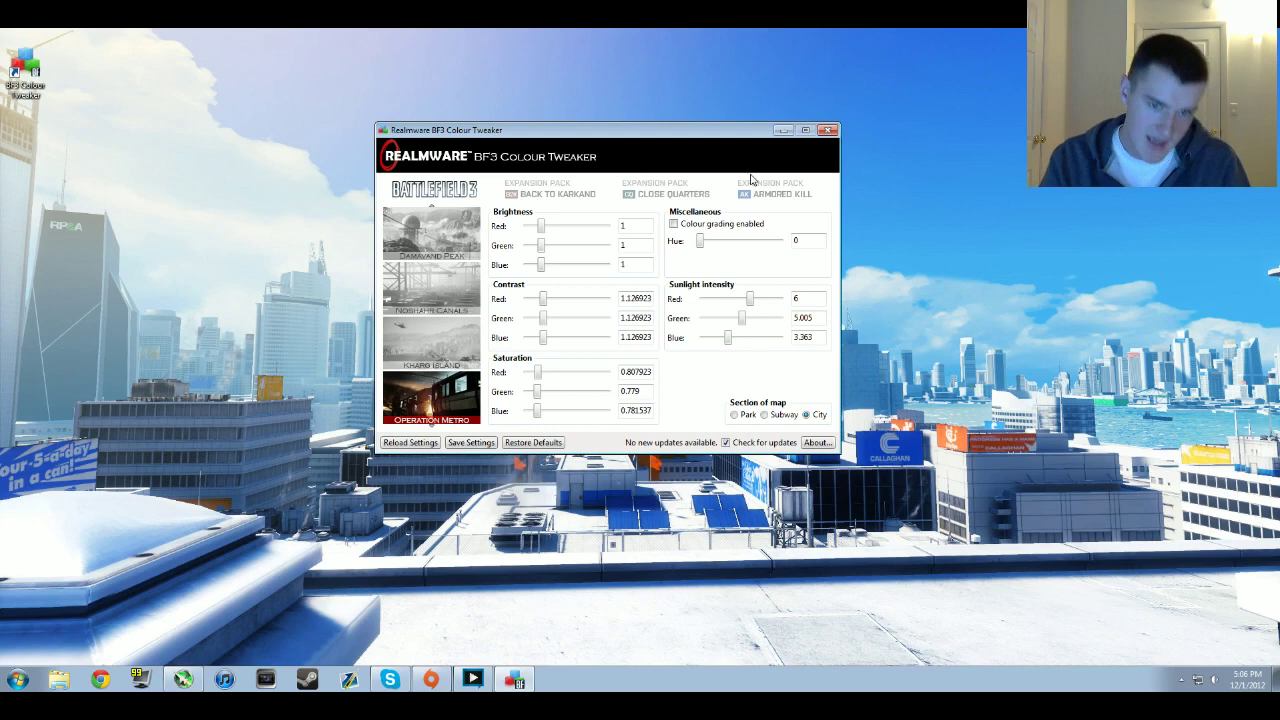
# - Switch to the Back to Karkand expansion maps, compare their colour settings and examine those of Strike at Karkand
pyautogui.click(544, 193)
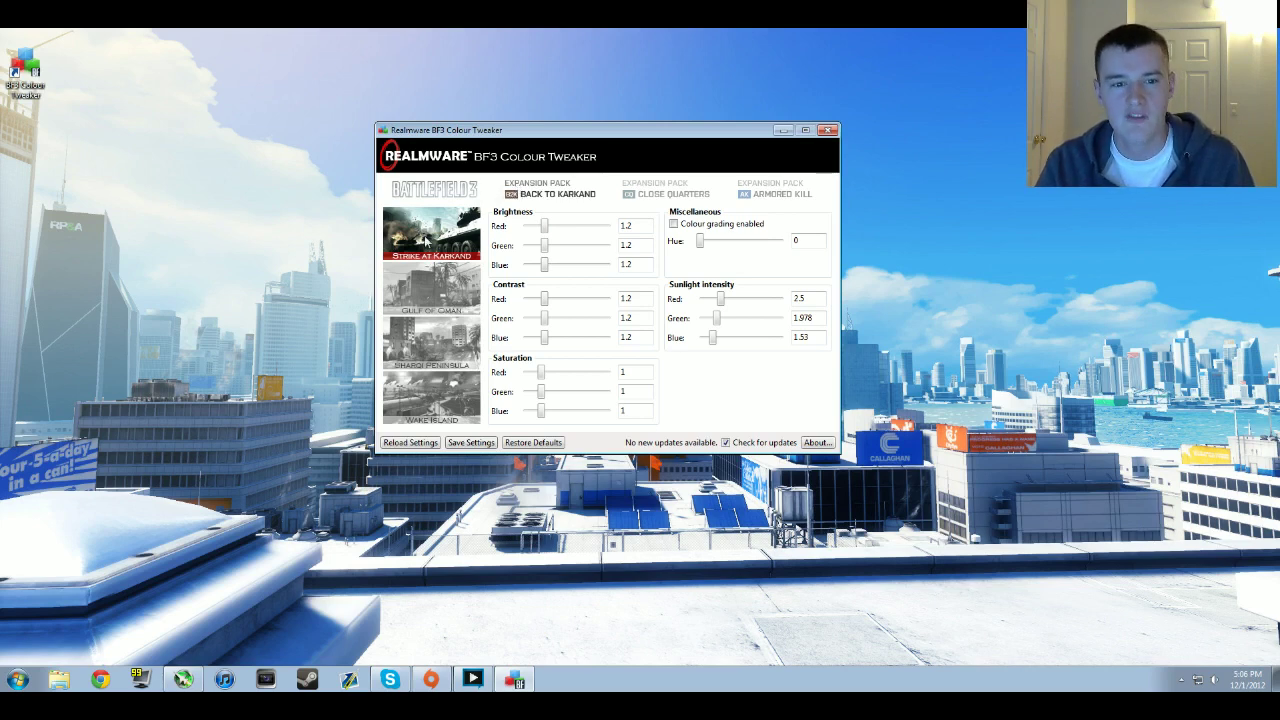
pyautogui.click(432, 295)
pyautogui.click(430, 342)
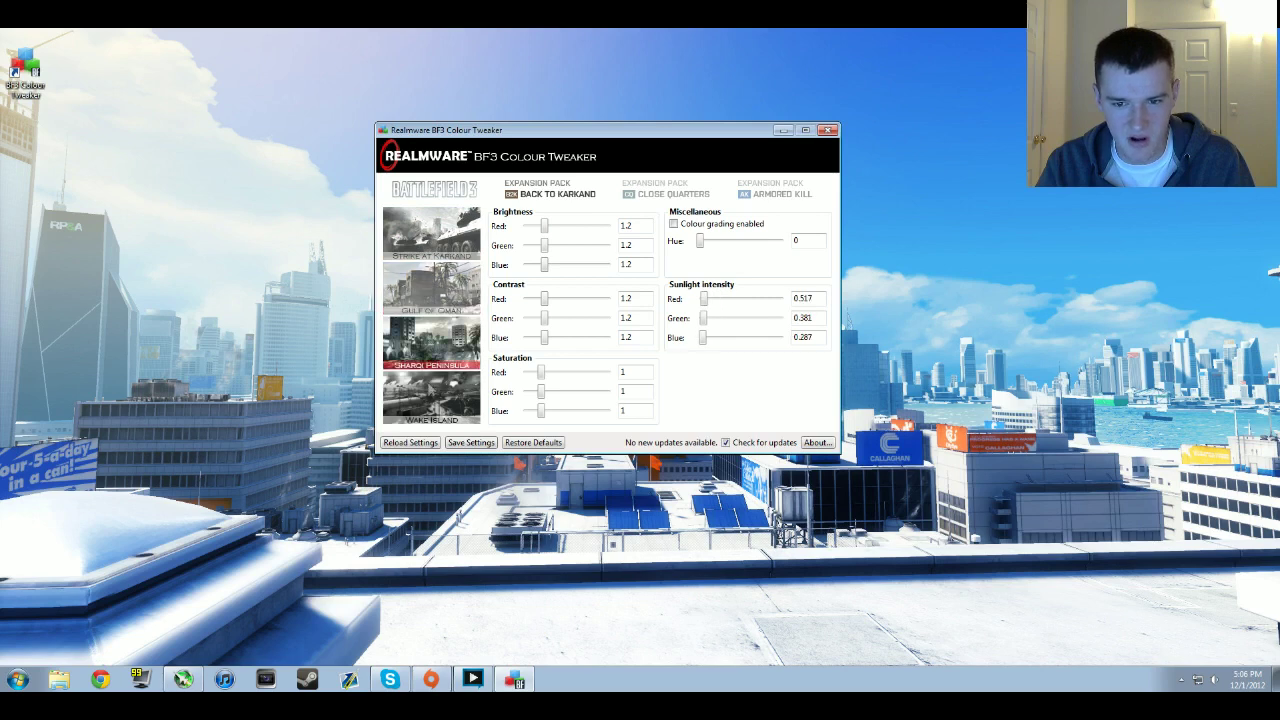
pyautogui.click(430, 240)
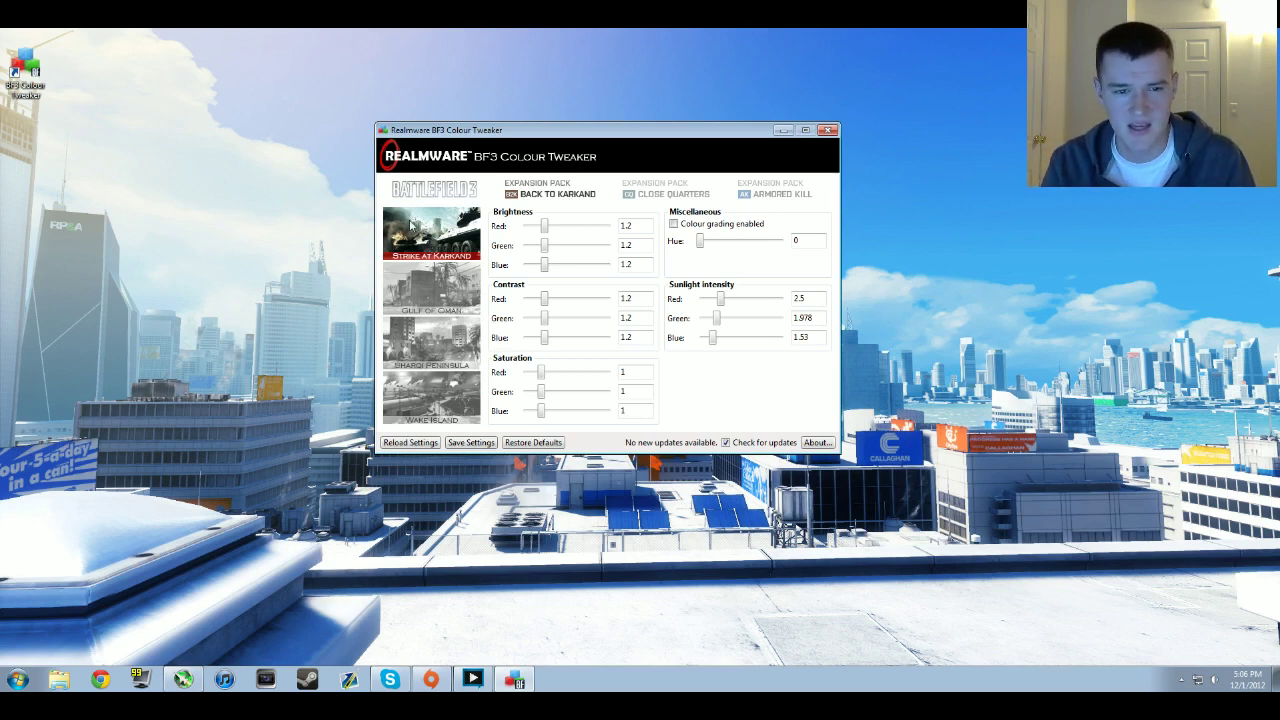
pyautogui.click(416, 338)
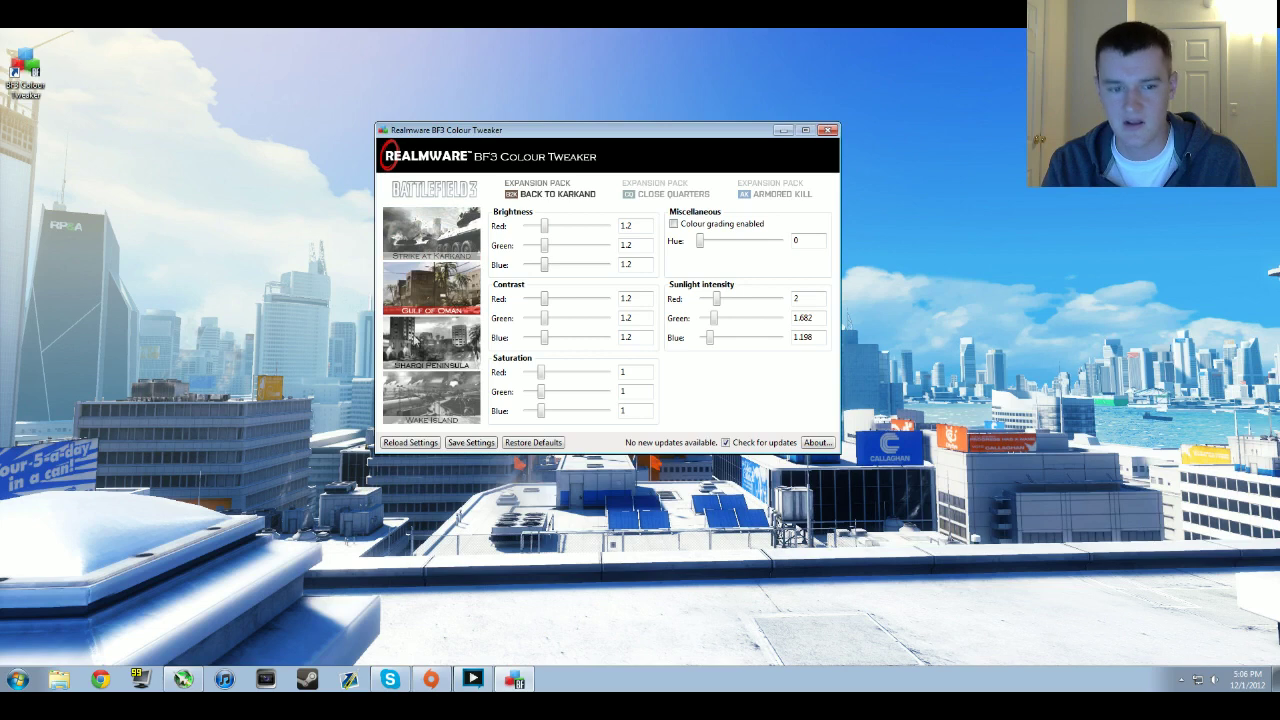
pyautogui.click(430, 232)
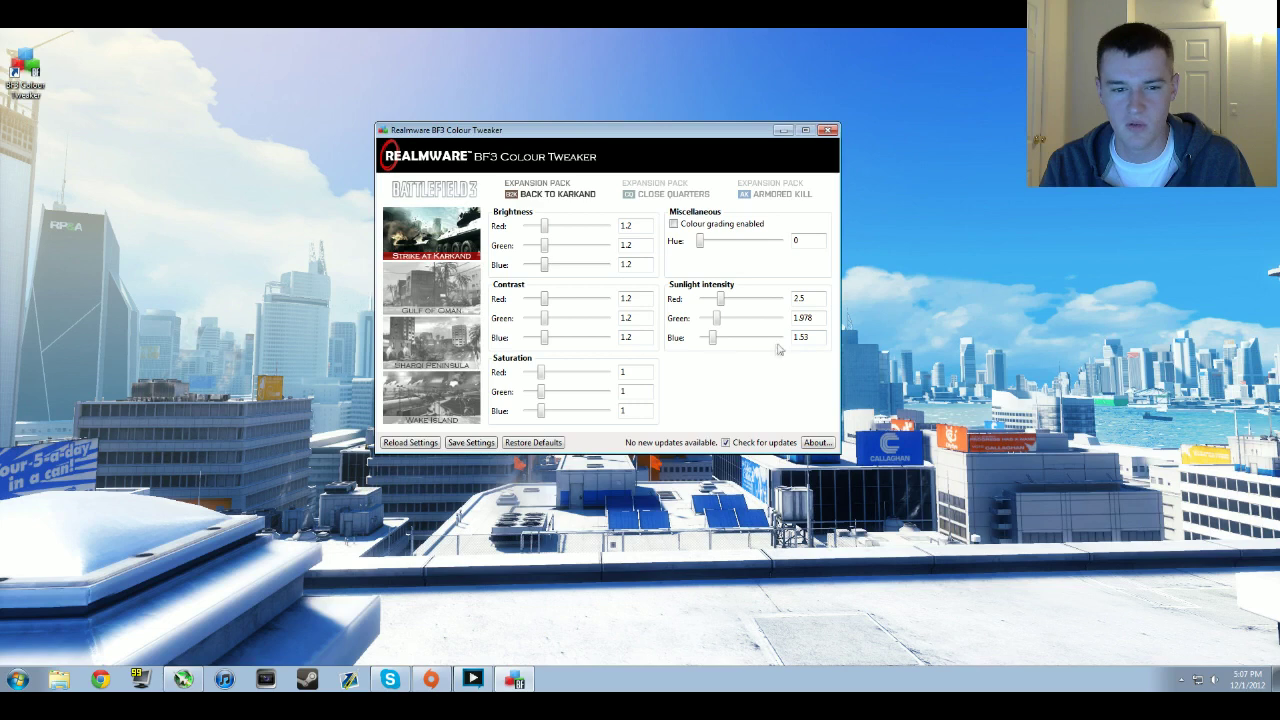
# - Review the colour settings of Gulf of Oman, Sharqi Peninsula and Wake Island and save the settings
pyautogui.click(426, 300)
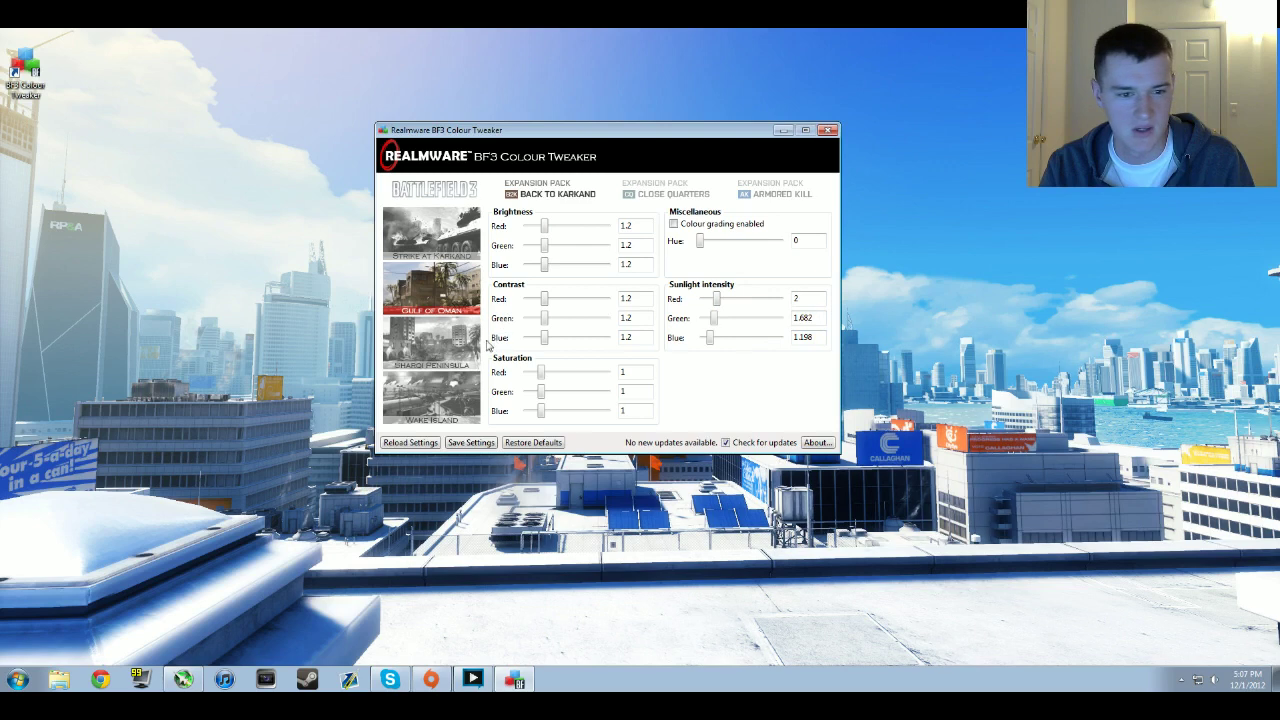
pyautogui.press('Down')
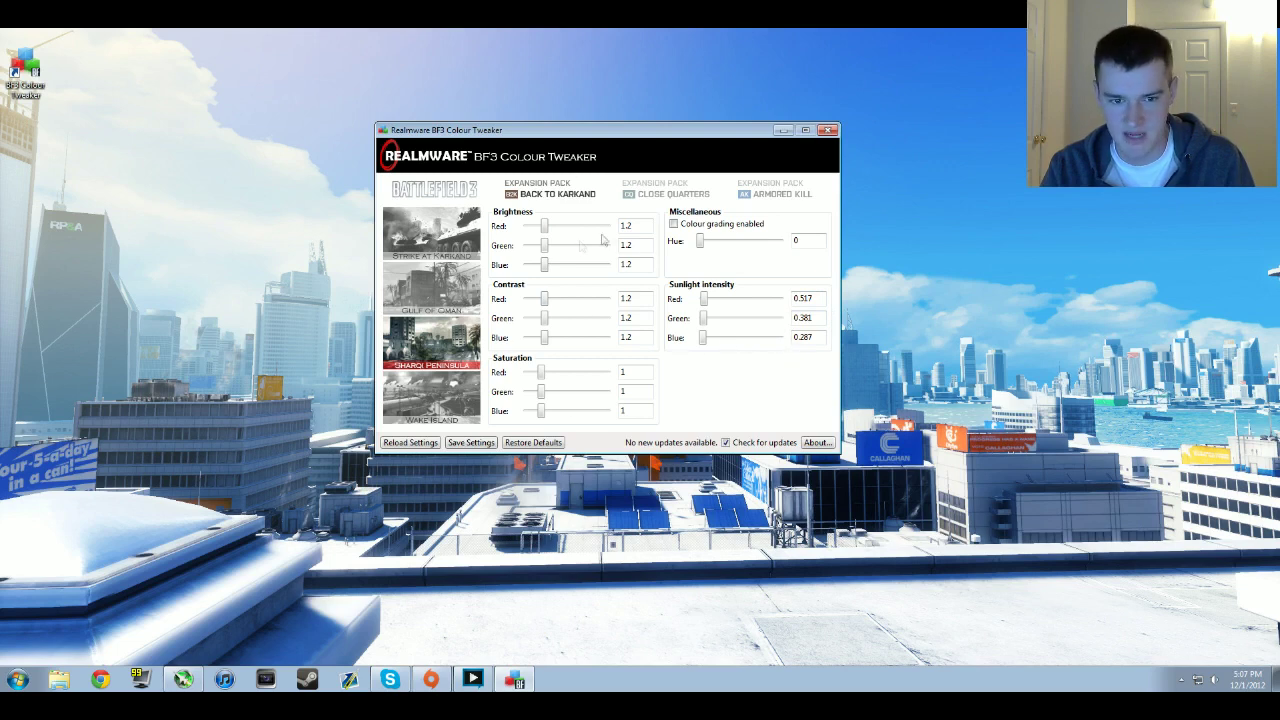
pyautogui.click(450, 408)
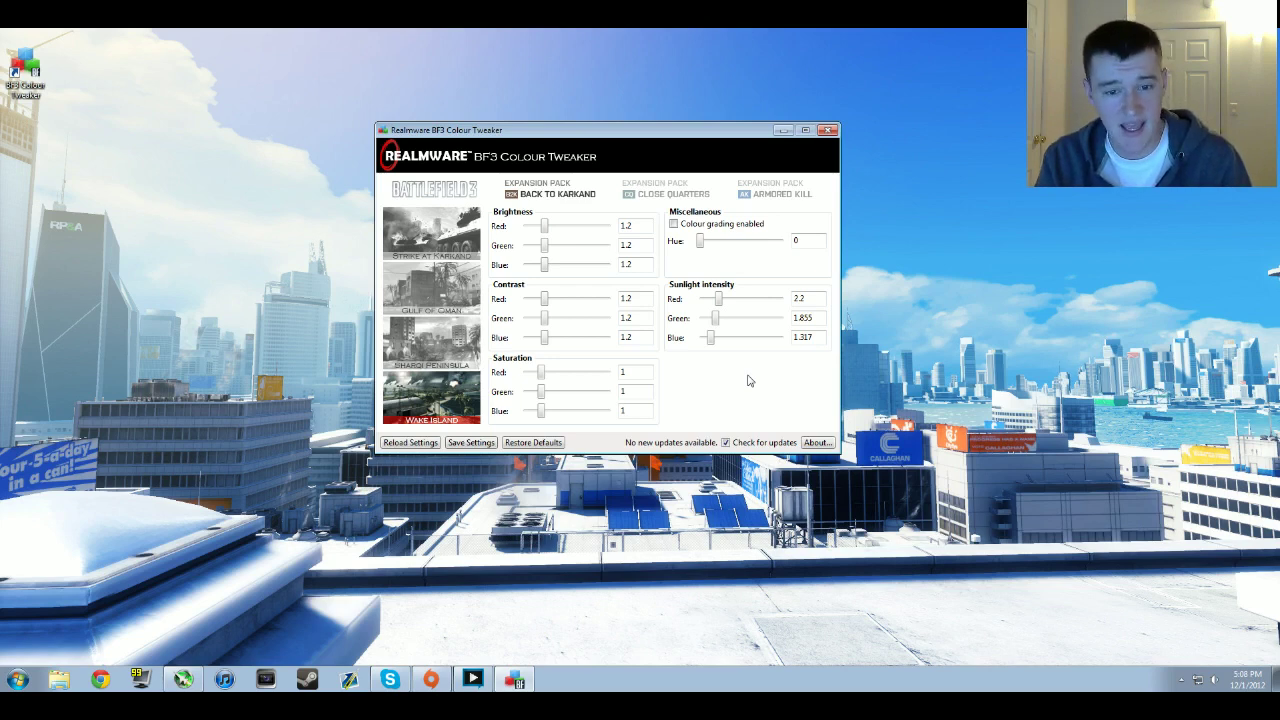
pyautogui.click(470, 443)
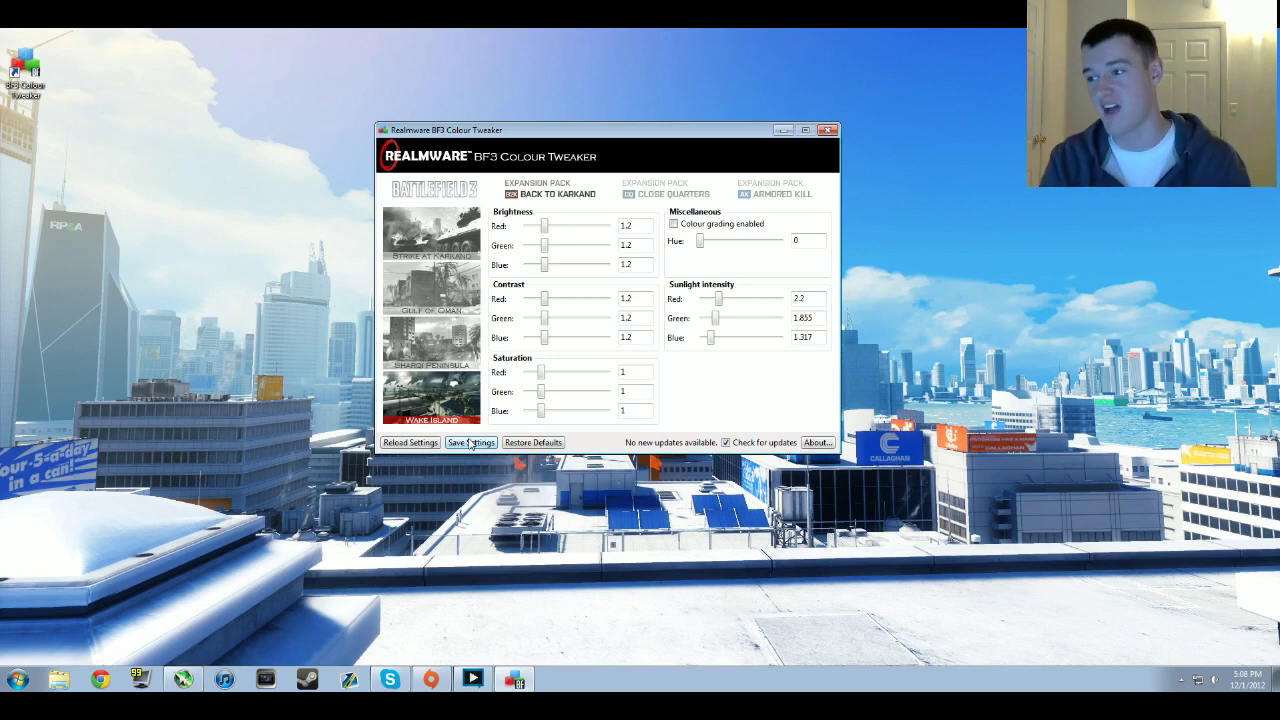